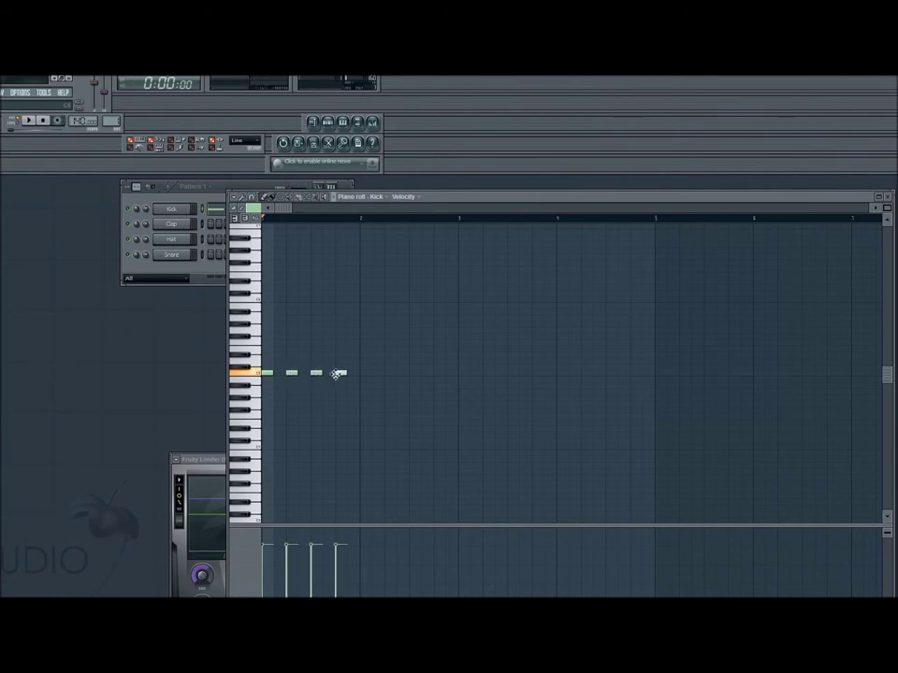
Repeat the one-bar Kick pattern so that its notes on every beat fill four bars.
{"action": "key", "text": "ctrl+a"}
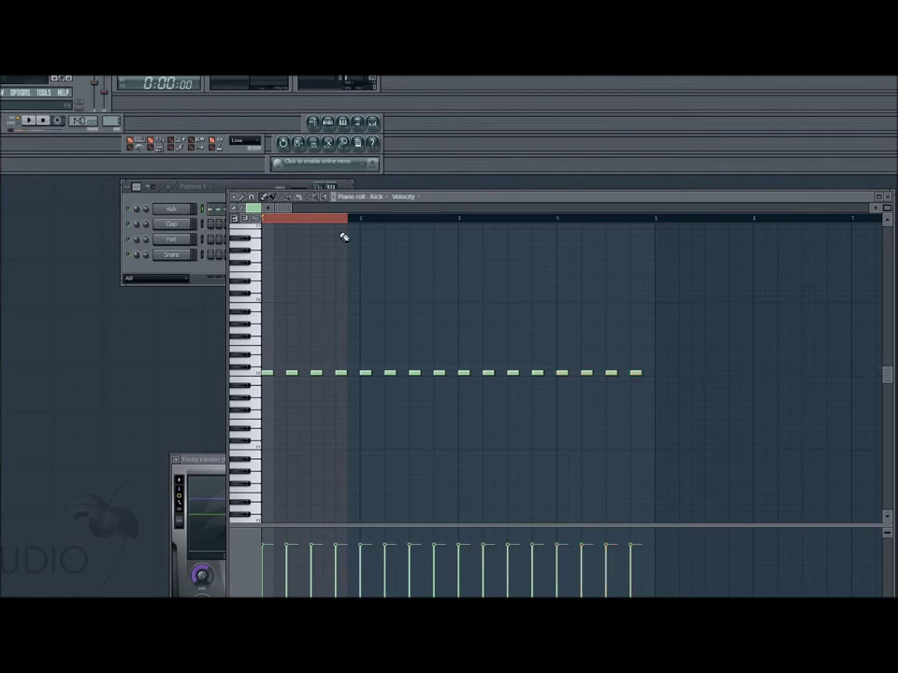
{"action": "left_click_drag", "start_coordinate": [347, 222], "coordinate": [248, 233]}
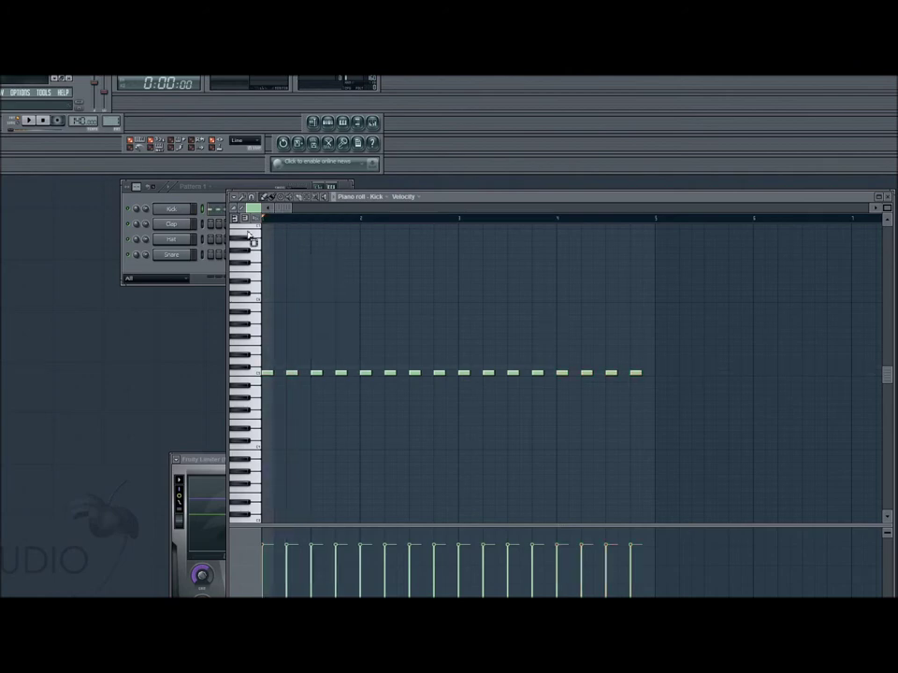
Start pattern playback and open the Snare channel's piano roll.
{"action": "right_click", "coordinate": [191, 253]}
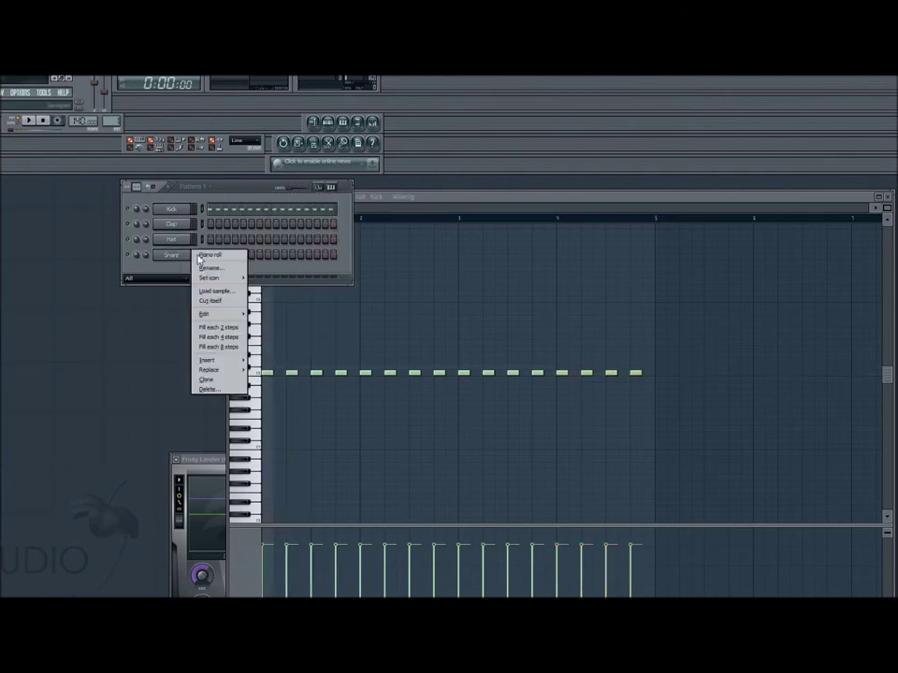
{"action": "left_click", "coordinate": [29, 120]}
{"action": "right_click", "coordinate": [171, 255]}
{"action": "left_click", "coordinate": [202, 256]}
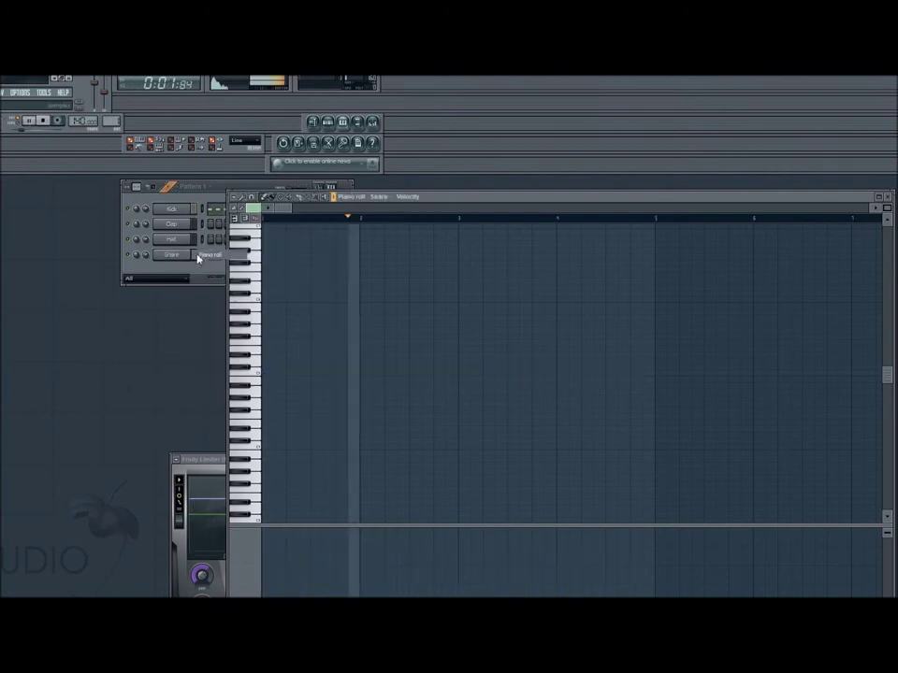
Place Snare notes on C5 at beats 2 and 4 of all four bars, plus an extra one half a beat before the last.
{"action": "left_click", "coordinate": [290, 374]}
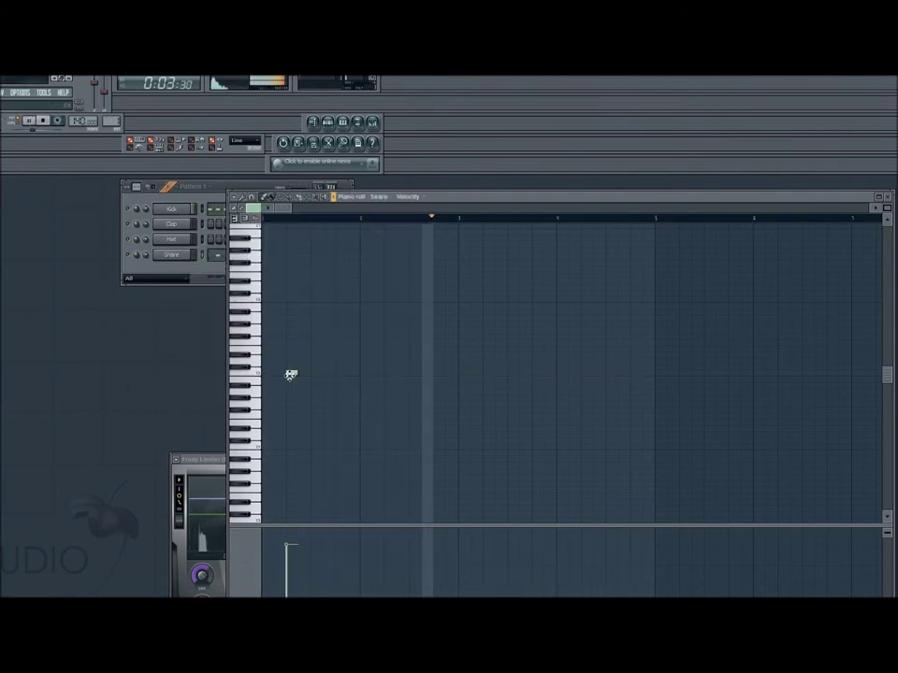
{"action": "left_click", "coordinate": [341, 375]}
{"action": "left_click", "coordinate": [390, 374]}
{"action": "left_click", "coordinate": [439, 374]}
{"action": "left_click", "coordinate": [487, 374]}
{"action": "left_click", "coordinate": [536, 374]}
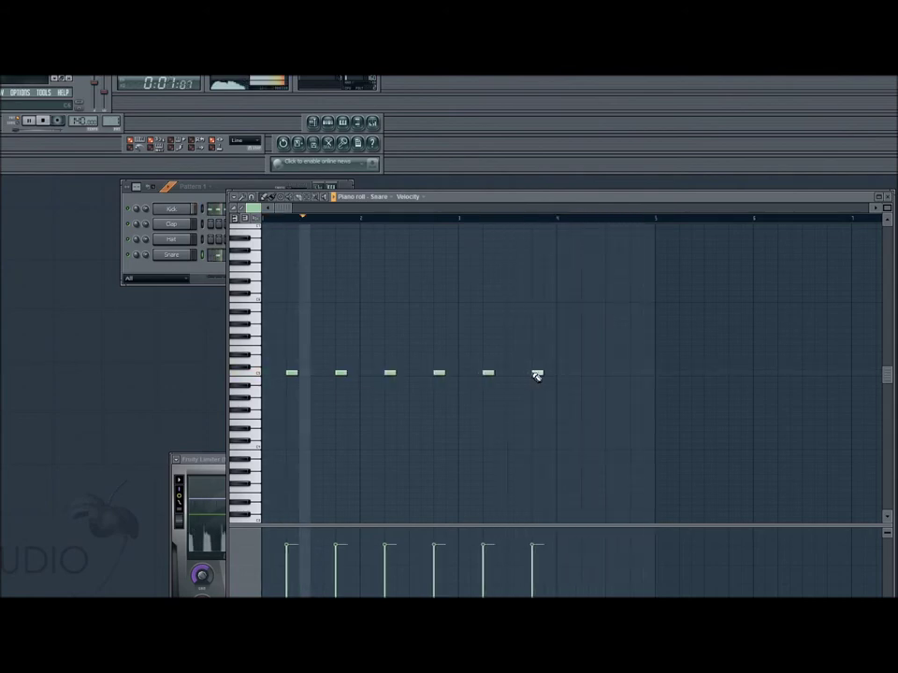
{"action": "left_click", "coordinate": [585, 374]}
{"action": "left_click", "coordinate": [621, 374]}
{"action": "left_click", "coordinate": [635, 375]}
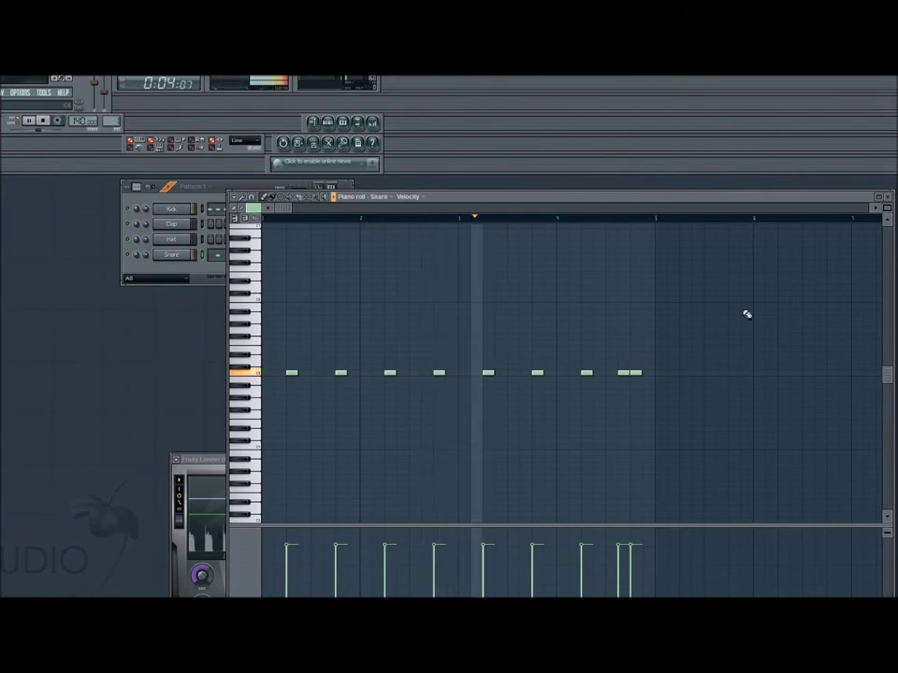
{"action": "left_click", "coordinate": [886, 197]}
Place Clap notes on C5 at beats 2 and 4 of all four bars in the Clap piano roll.
{"action": "right_click", "coordinate": [180, 227]}
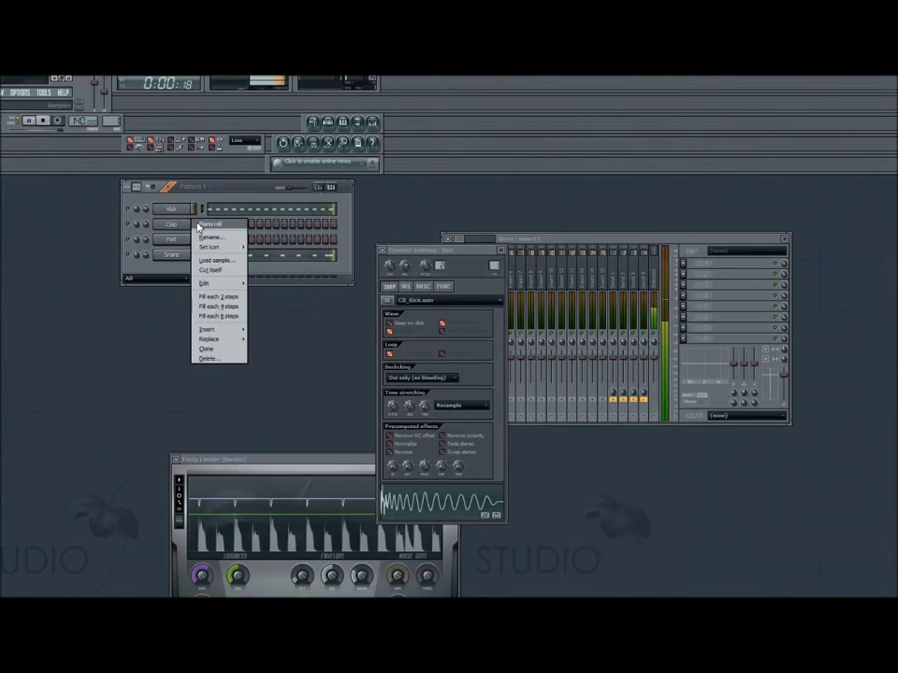
{"action": "left_click", "coordinate": [201, 234]}
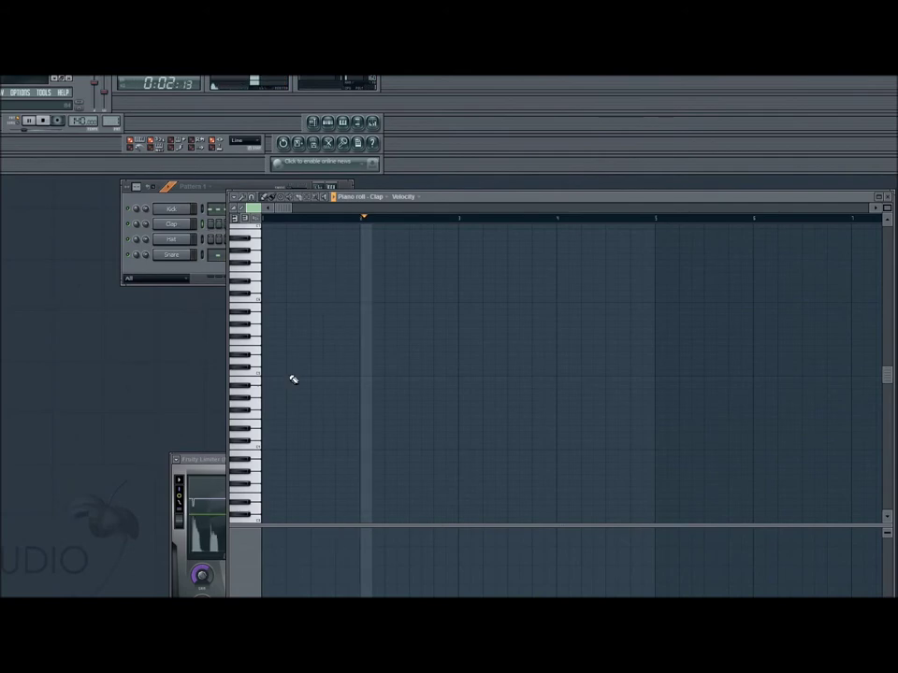
{"action": "left_click", "coordinate": [291, 374]}
{"action": "left_click", "coordinate": [340, 374]}
{"action": "left_click", "coordinate": [390, 374]}
{"action": "left_click", "coordinate": [439, 375]}
{"action": "left_click", "coordinate": [487, 374]}
{"action": "left_click", "coordinate": [537, 374]}
{"action": "left_click", "coordinate": [587, 374]}
{"action": "left_click", "coordinate": [635, 374]}
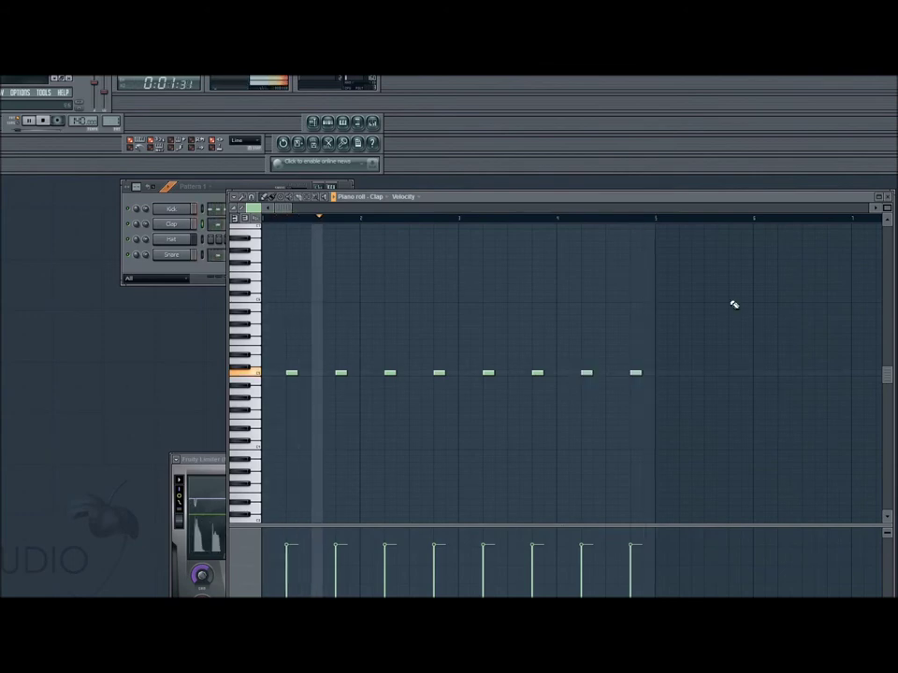
{"action": "left_click", "coordinate": [887, 199]}
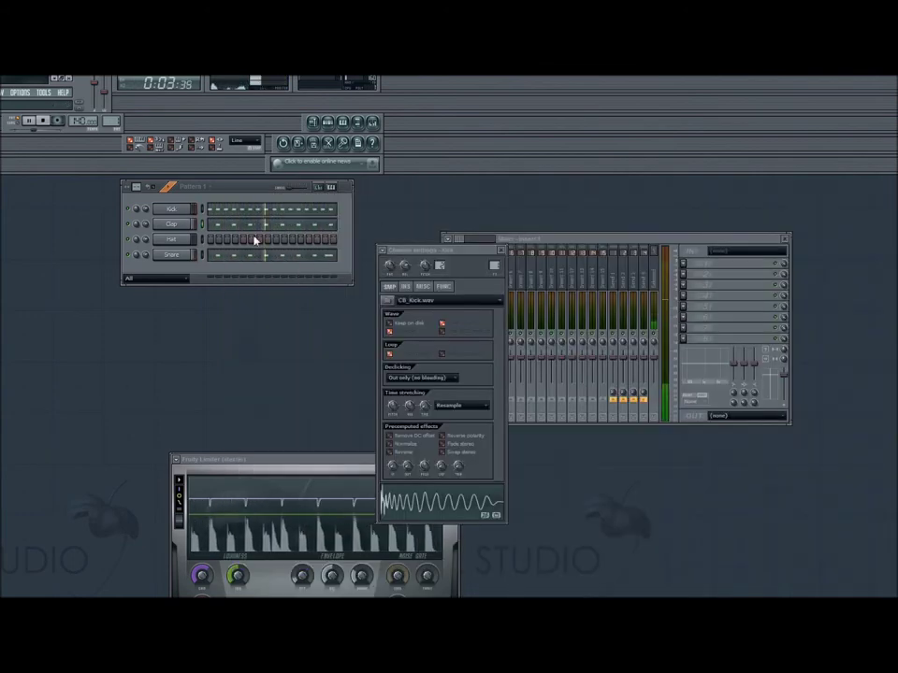
Place four off-beat Hat notes on C5 in the first bar and repeat them to fill four bars.
{"action": "right_click", "coordinate": [190, 243]}
{"action": "left_click", "coordinate": [211, 248]}
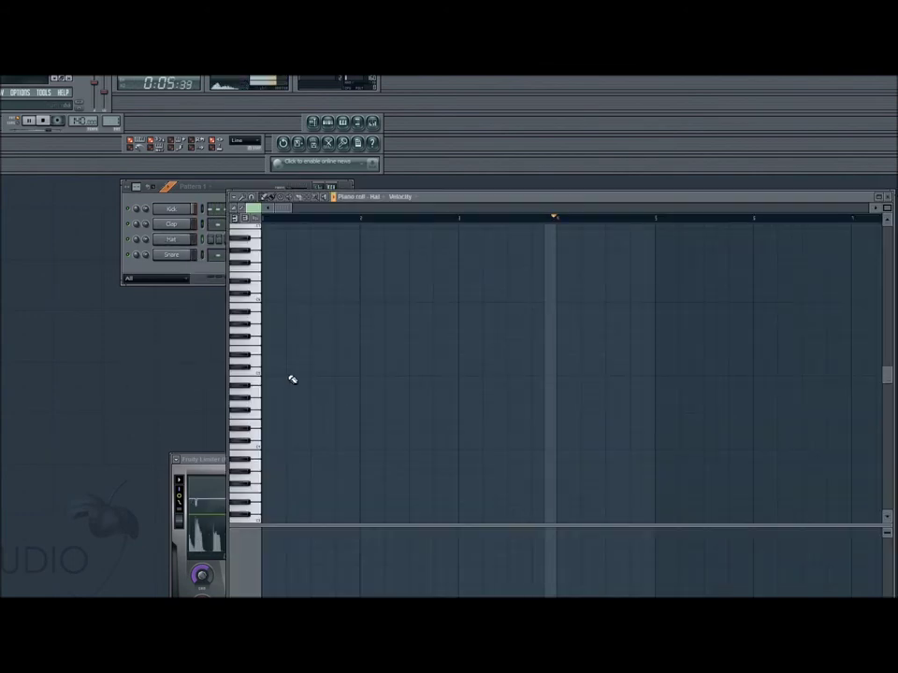
{"action": "left_click", "coordinate": [281, 374]}
{"action": "left_click", "coordinate": [305, 375]}
{"action": "left_click", "coordinate": [328, 374]}
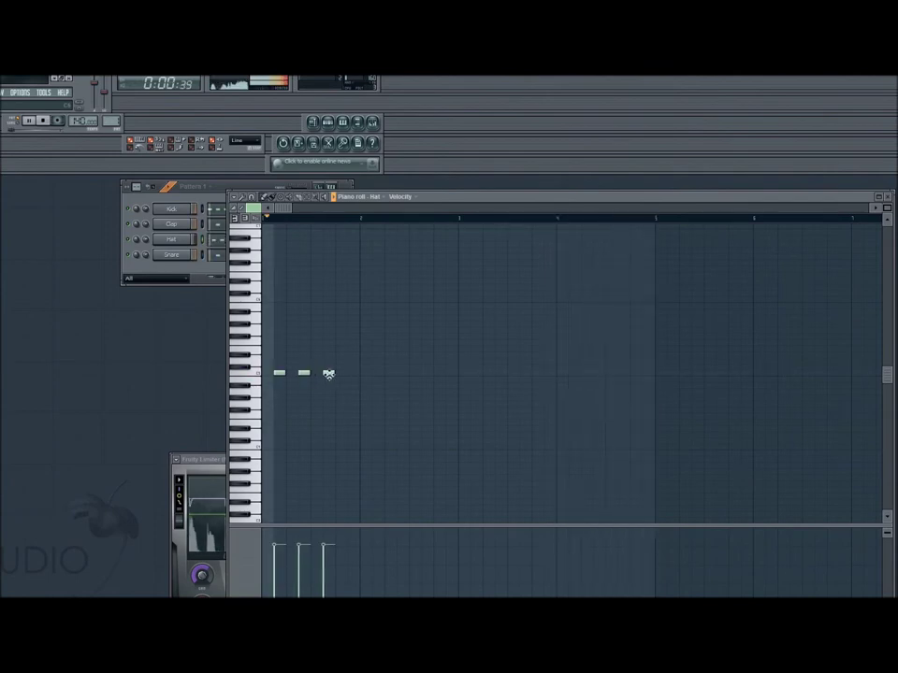
{"action": "left_click", "coordinate": [352, 374]}
{"action": "key", "text": "ctrl+a"}
{"action": "left_click_drag", "start_coordinate": [353, 373], "coordinate": [647, 373]}
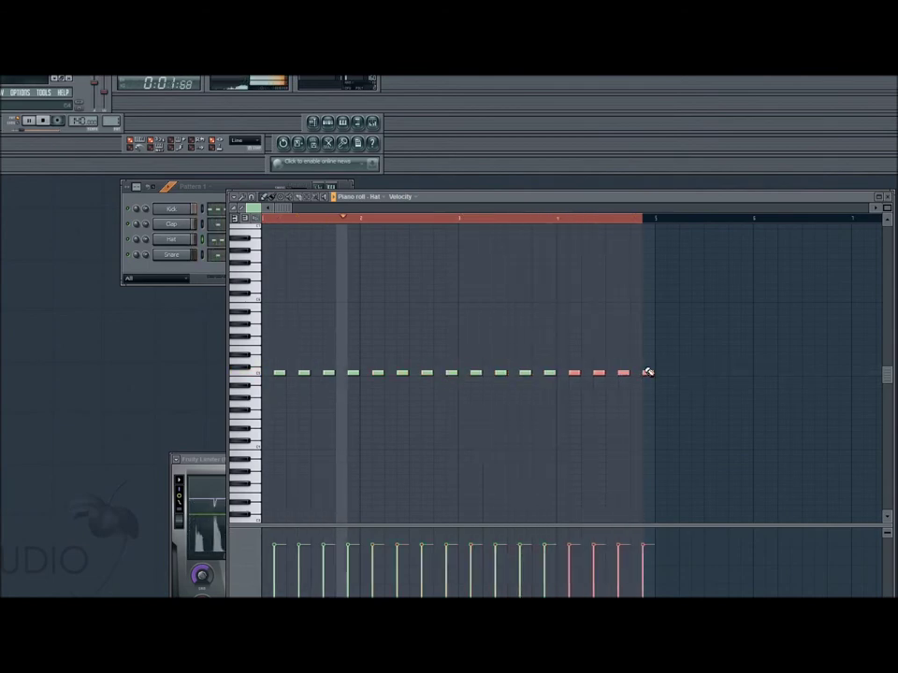
{"action": "left_click", "coordinate": [886, 197]}
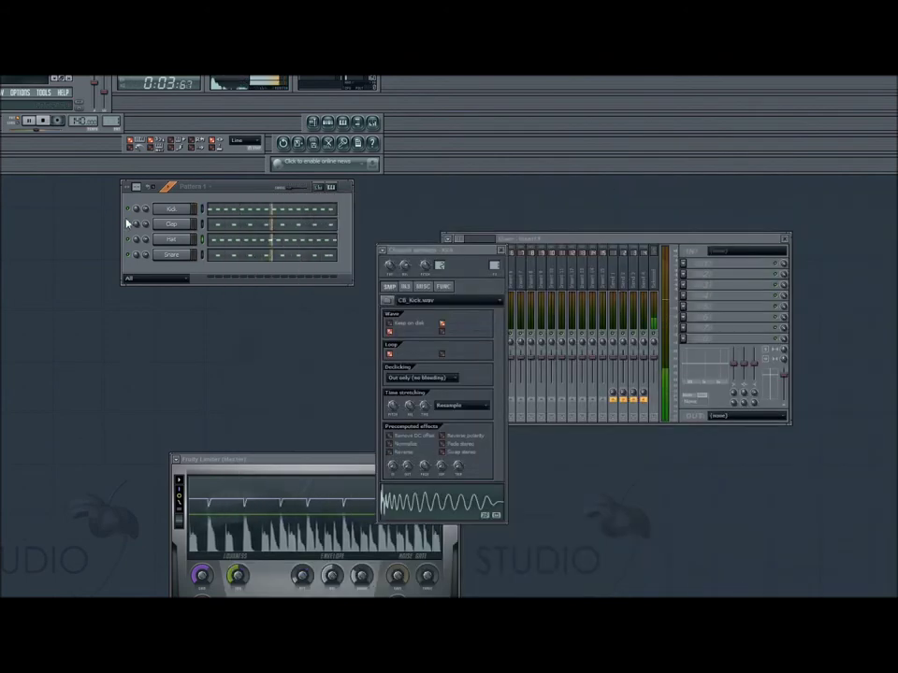
Add three VEE Bassdrum samples from the browser as new channels.
{"action": "right_click", "coordinate": [2, 245]}
{"action": "left_click", "coordinate": [29, 261]}
{"action": "right_click", "coordinate": [2, 257]}
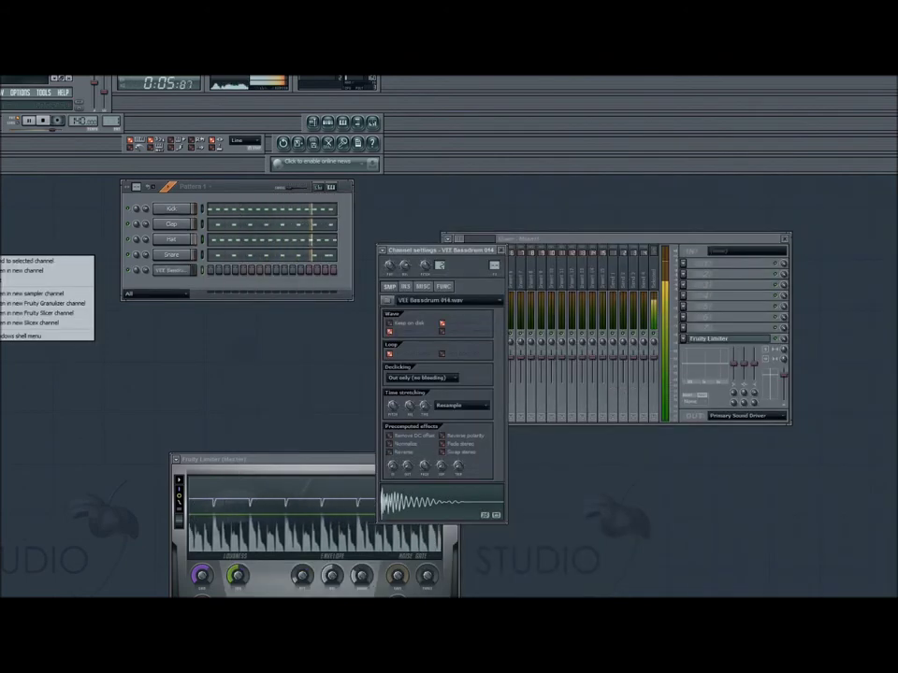
{"action": "left_click", "coordinate": [21, 271]}
{"action": "right_click", "coordinate": [2, 267]}
{"action": "left_click", "coordinate": [21, 280]}
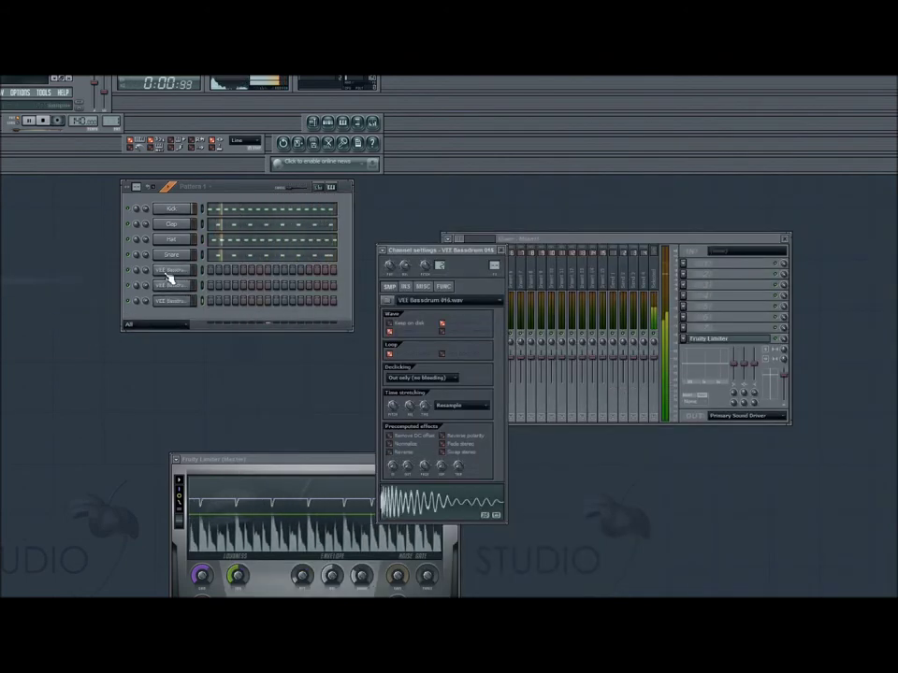
Replace each of the three VEE Bassdrum channels with a Nexus instrument.
{"action": "right_click", "coordinate": [172, 271]}
{"action": "mouse_move", "coordinate": [209, 380]}
{"action": "left_click", "coordinate": [263, 462]}
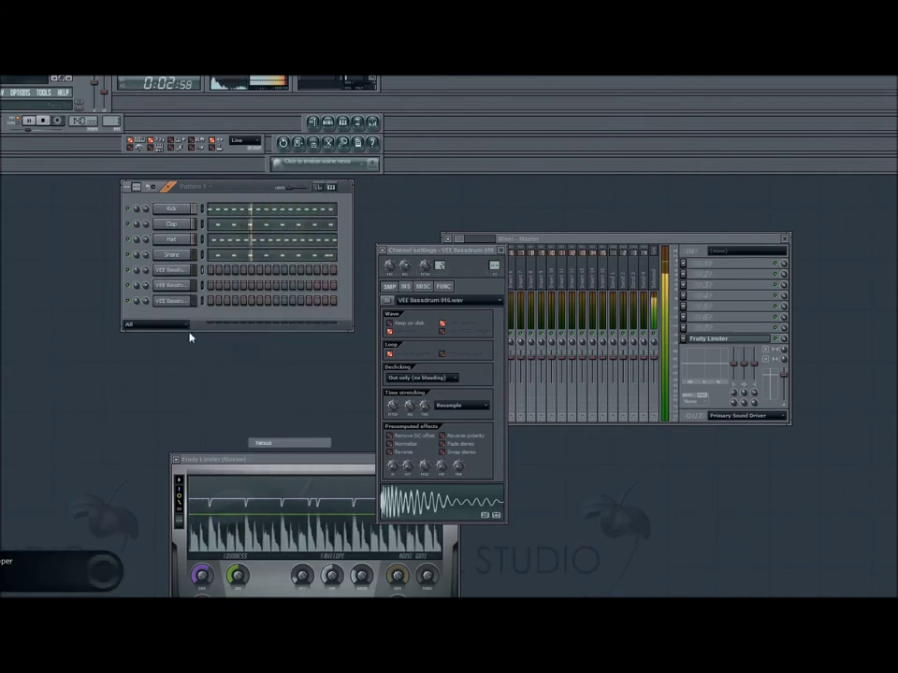
{"action": "left_click", "coordinate": [235, 182]}
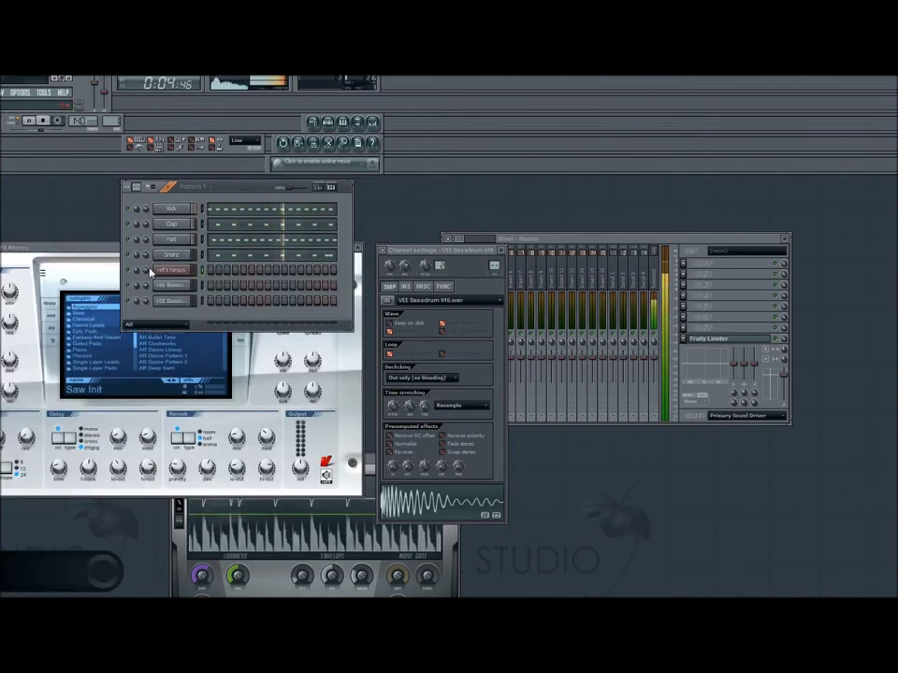
{"action": "right_click", "coordinate": [168, 293]}
{"action": "mouse_move", "coordinate": [212, 400]}
{"action": "left_click", "coordinate": [264, 460]}
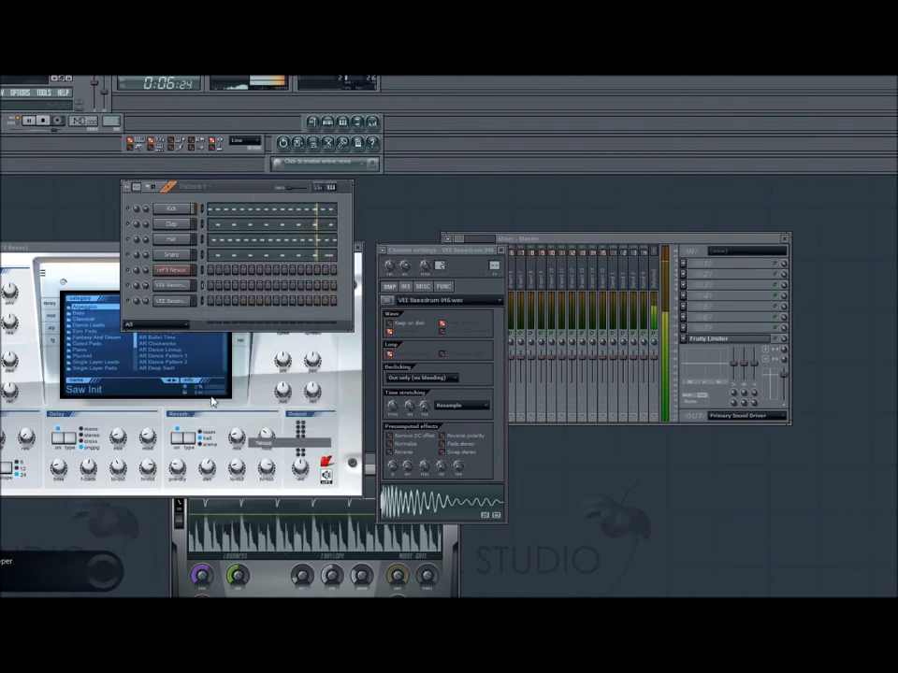
{"action": "left_click_drag", "start_coordinate": [168, 280], "coordinate": [169, 325]}
{"action": "right_click", "coordinate": [172, 305]}
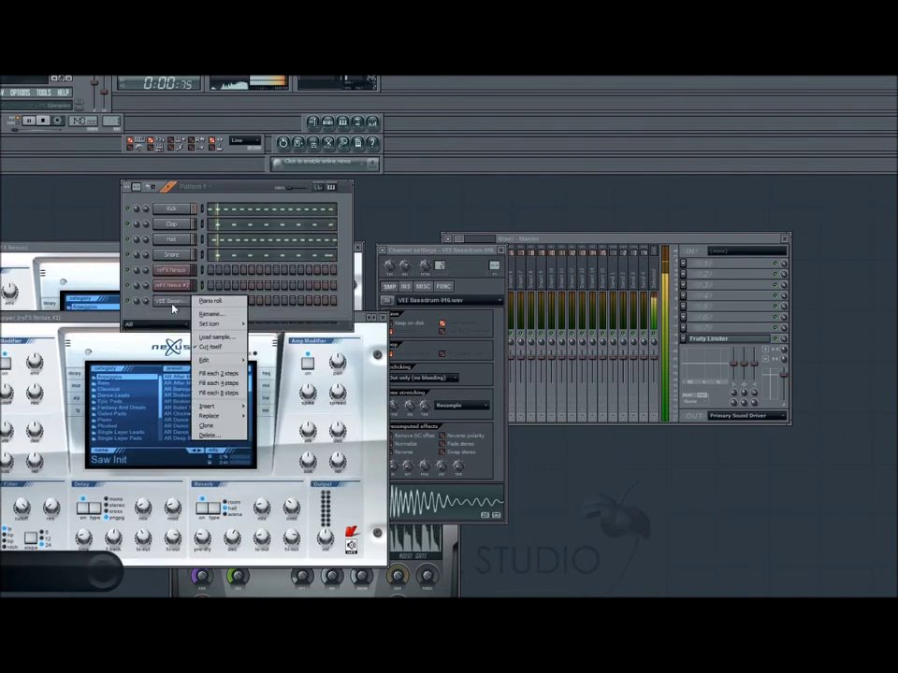
{"action": "mouse_move", "coordinate": [228, 419]}
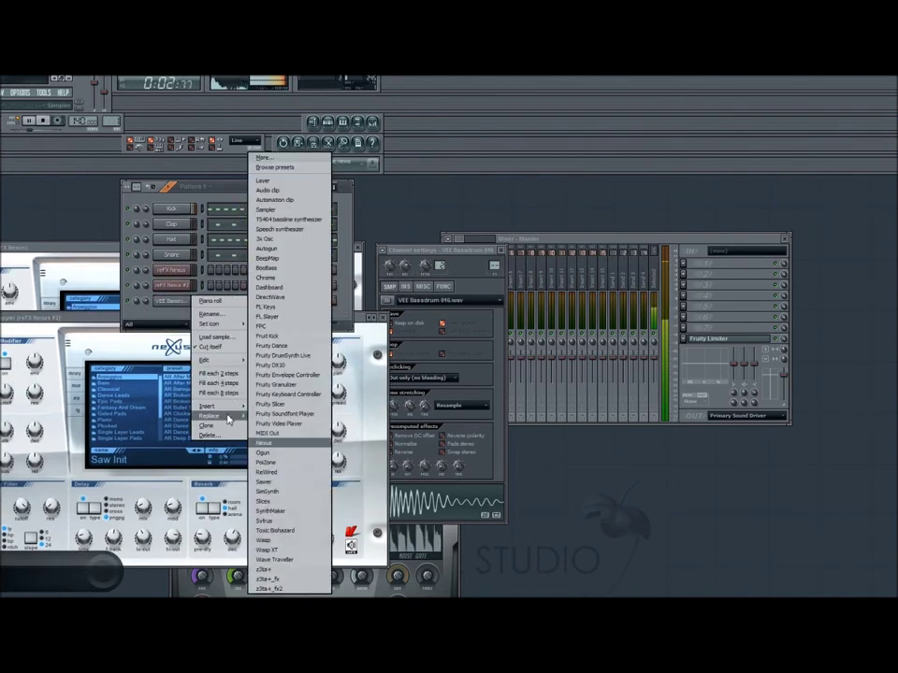
{"action": "left_click", "coordinate": [266, 442]}
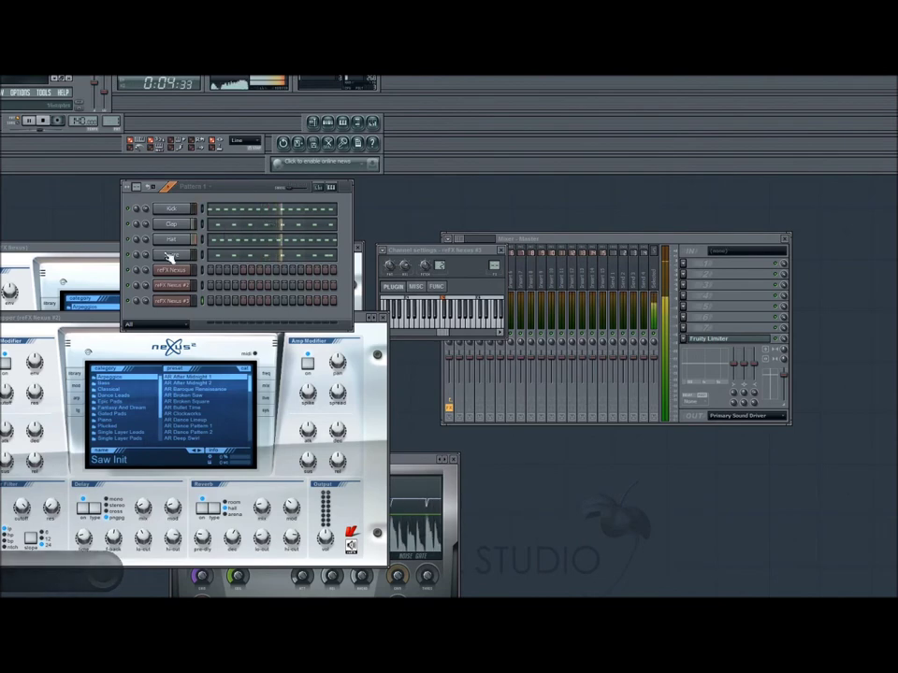
Move the first Nexus window clear of the channel list and draw four one-bar notes D5, E5, C5 and D5 in that channel's piano roll.
{"action": "left_click", "coordinate": [182, 272]}
{"action": "left_click_drag", "start_coordinate": [194, 253], "coordinate": [664, 218]}
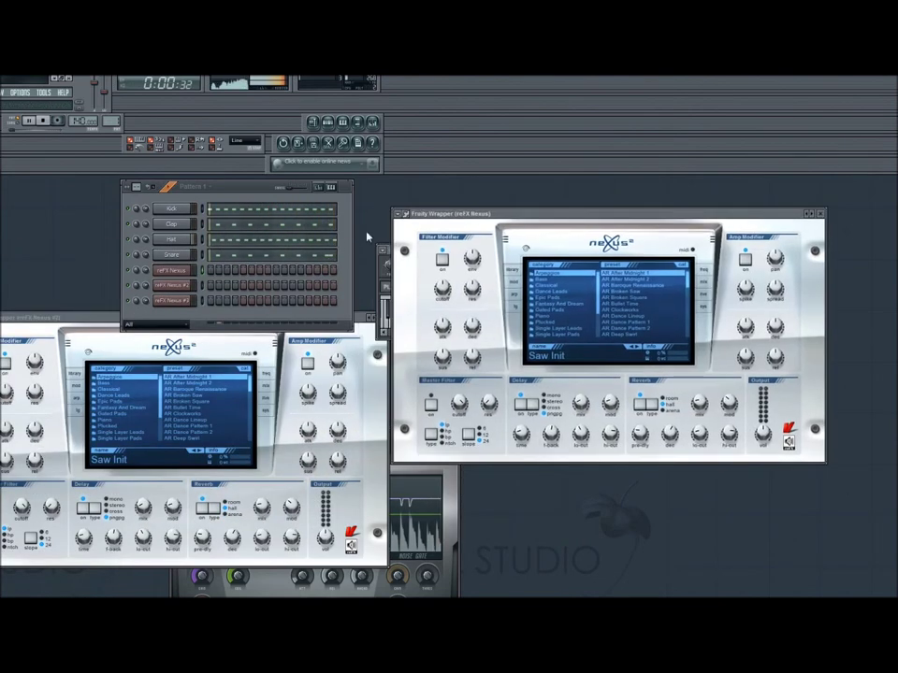
{"action": "right_click", "coordinate": [187, 267]}
{"action": "left_click", "coordinate": [215, 273]}
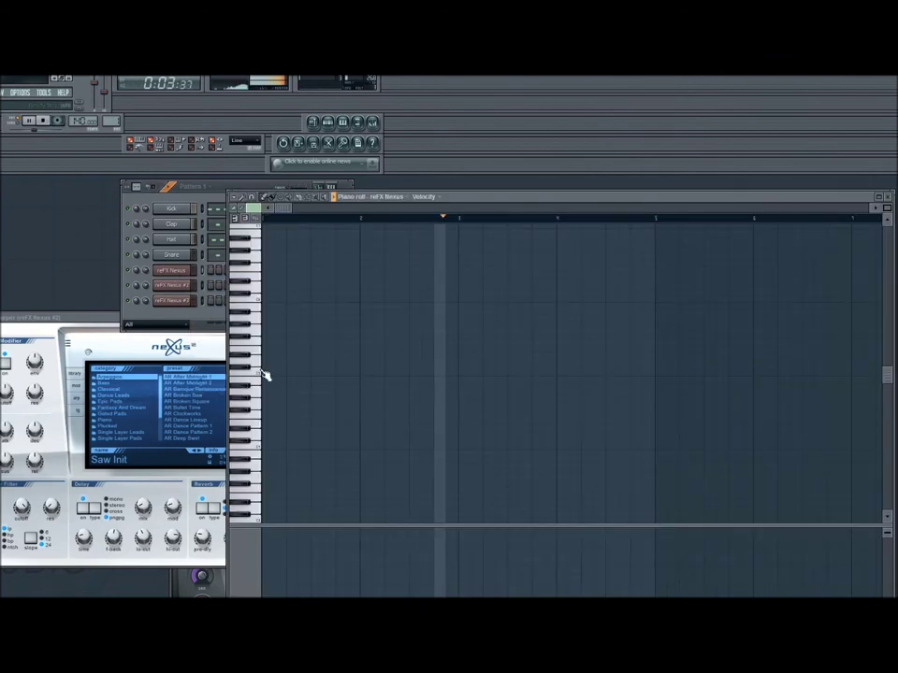
{"action": "left_click_drag", "start_coordinate": [267, 363], "coordinate": [361, 361]}
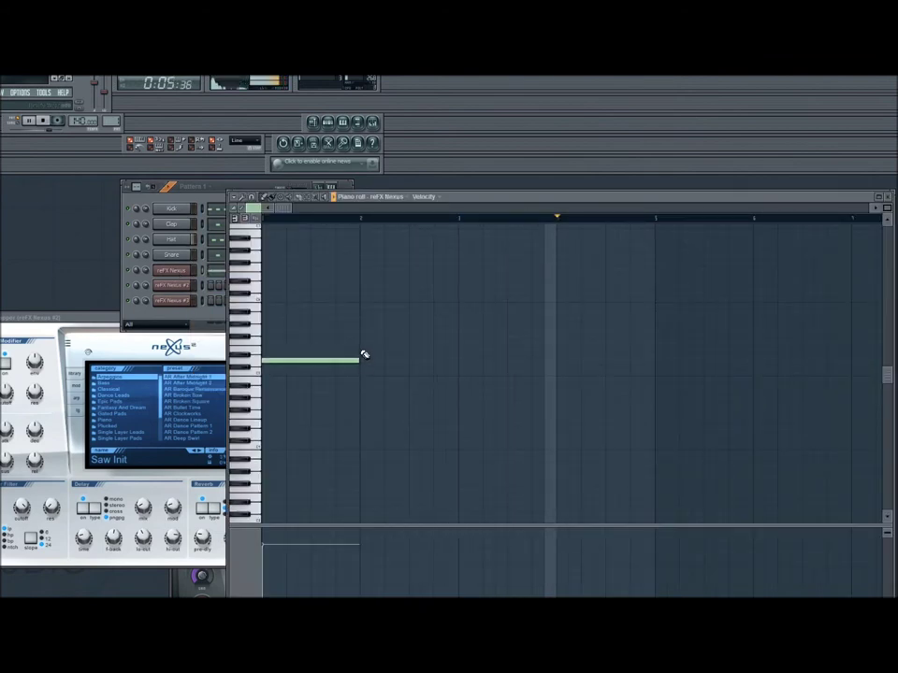
{"action": "left_click", "coordinate": [362, 349]}
{"action": "left_click", "coordinate": [460, 374]}
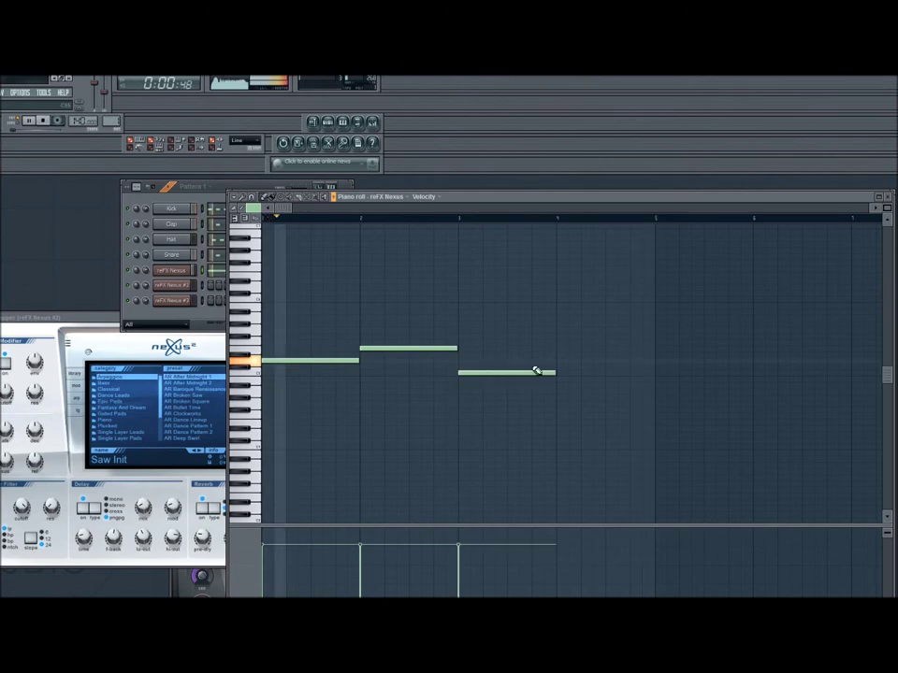
{"action": "left_click", "coordinate": [558, 361]}
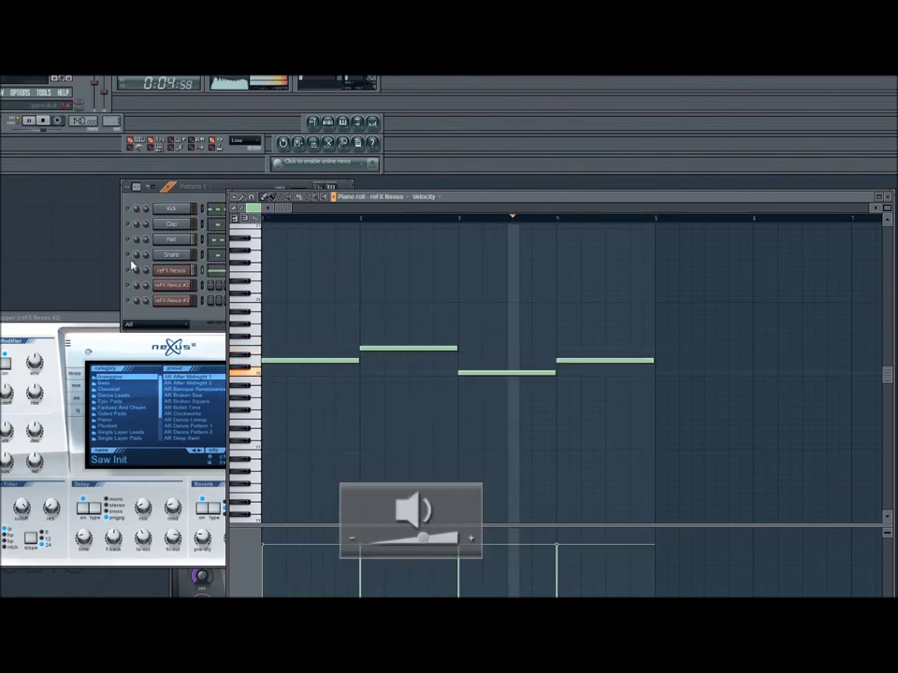
Rename the first Nexus channel as "long".
{"action": "left_click", "coordinate": [227, 186]}
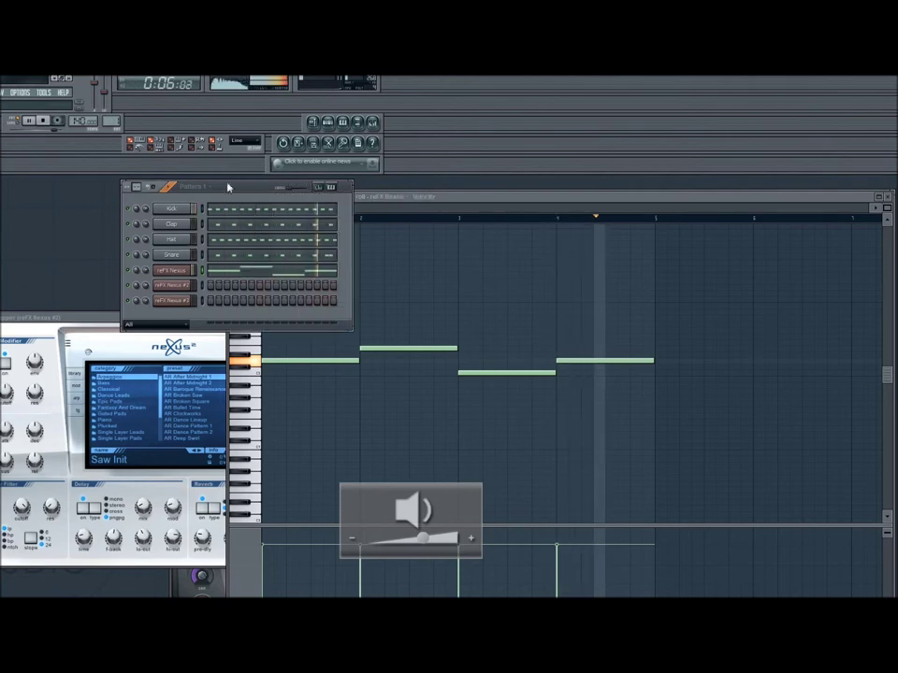
{"action": "right_click", "coordinate": [190, 284]}
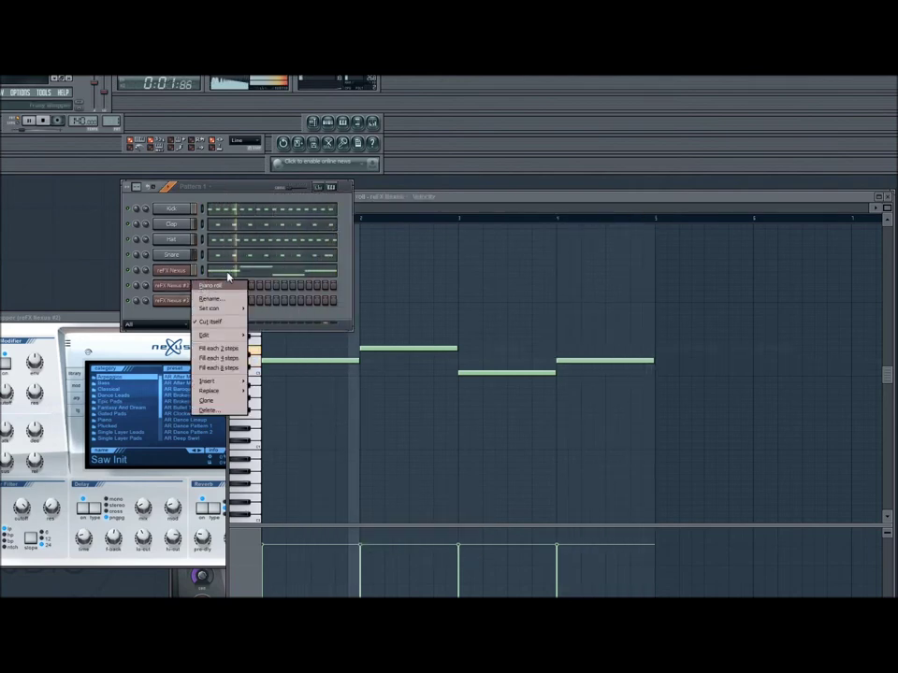
{"action": "left_click", "coordinate": [227, 285]}
{"action": "right_click", "coordinate": [186, 272]}
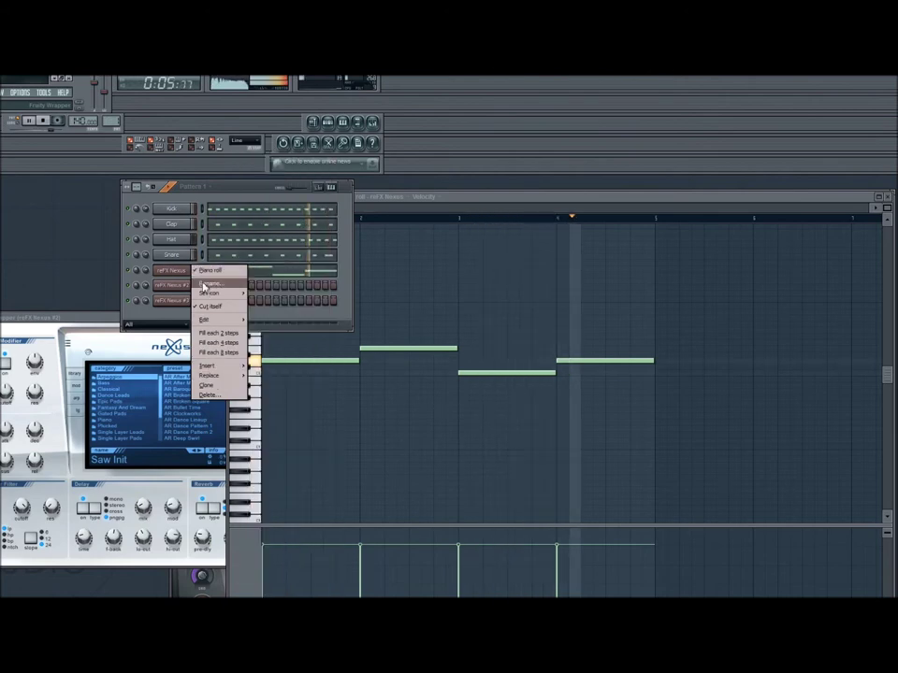
{"action": "left_click", "coordinate": [208, 282]}
{"action": "type", "text": "bass"}
{"action": "key", "text": "BackSpace"}
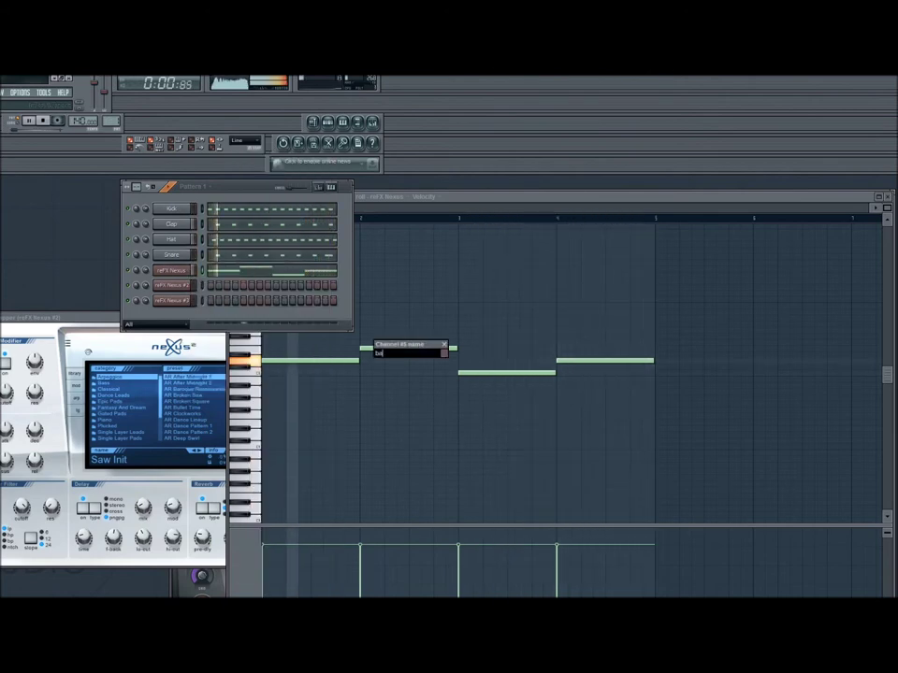
Rename the second Nexus channel as "singles" and the third as "melody".
{"action": "right_click", "coordinate": [171, 271]}
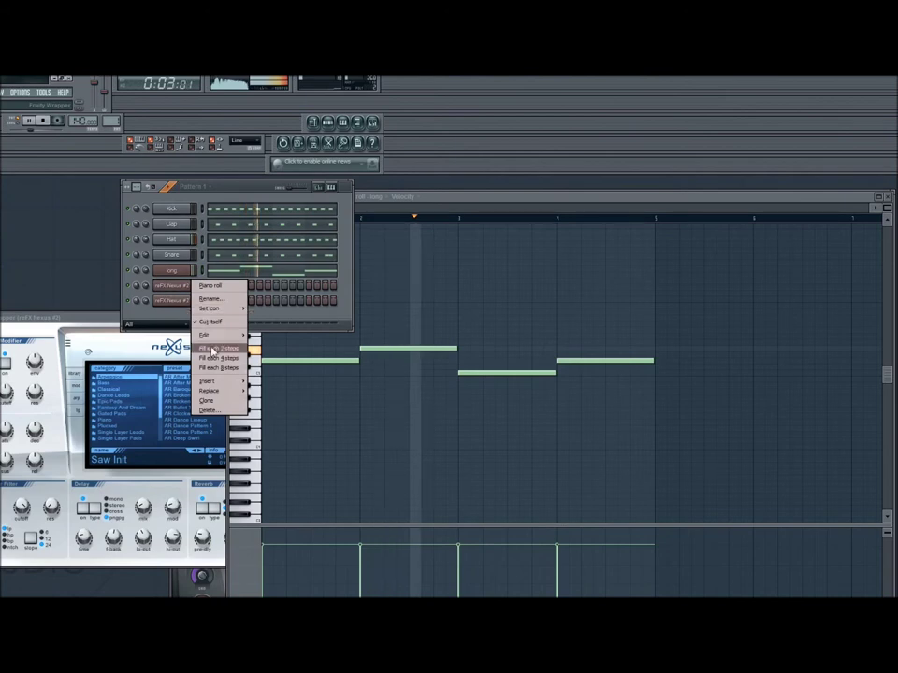
{"action": "left_click", "coordinate": [208, 298]}
{"action": "type", "text": "singles"}
{"action": "key", "text": "Return"}
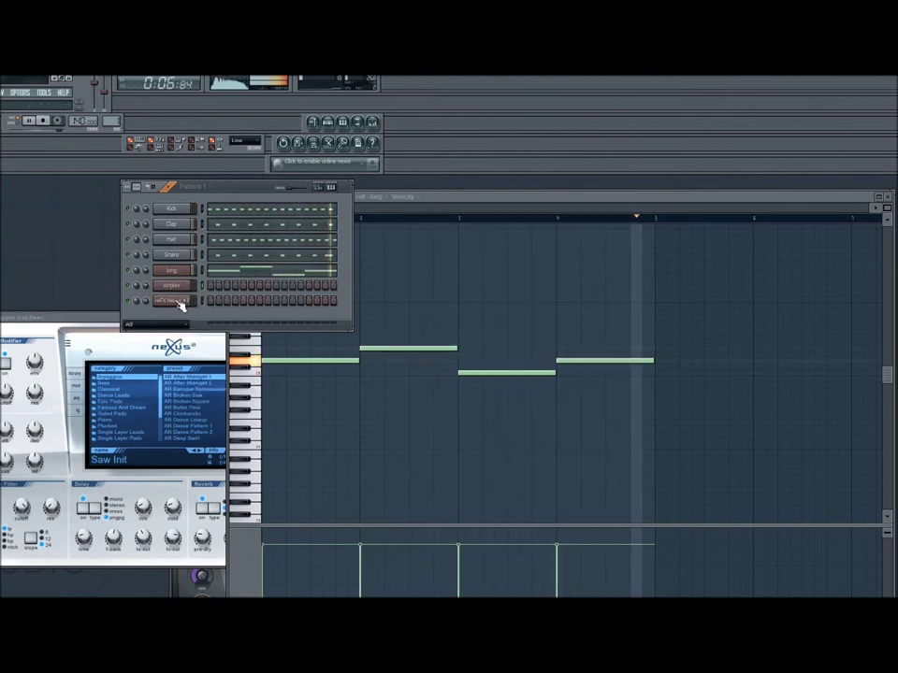
{"action": "right_click", "coordinate": [187, 301]}
{"action": "left_click", "coordinate": [206, 318]}
{"action": "type", "text": "melody"}
{"action": "key", "text": "Return"}
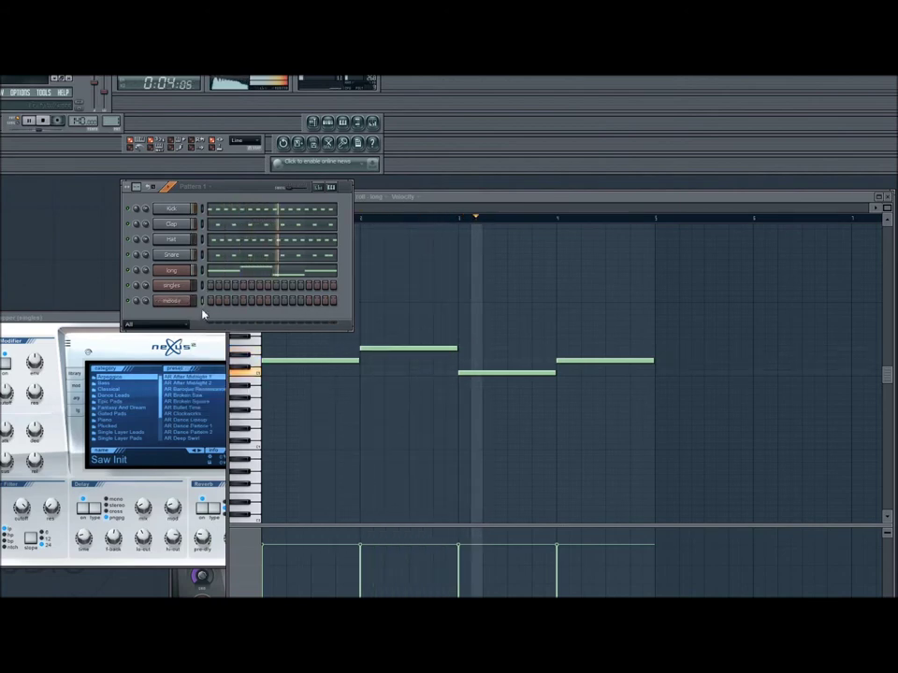
Add another VEE Bassdrum 016 sample channel below melody and rename it as "SCbass".
{"action": "right_click", "coordinate": [2, 279]}
{"action": "left_click", "coordinate": [28, 291]}
{"action": "right_click", "coordinate": [185, 323]}
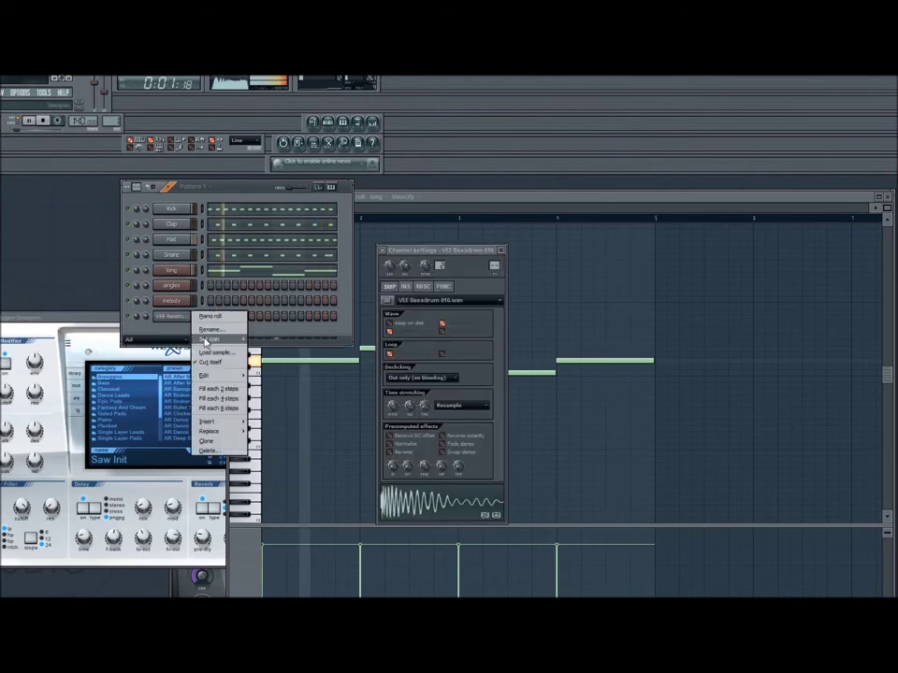
{"action": "left_click", "coordinate": [207, 337]}
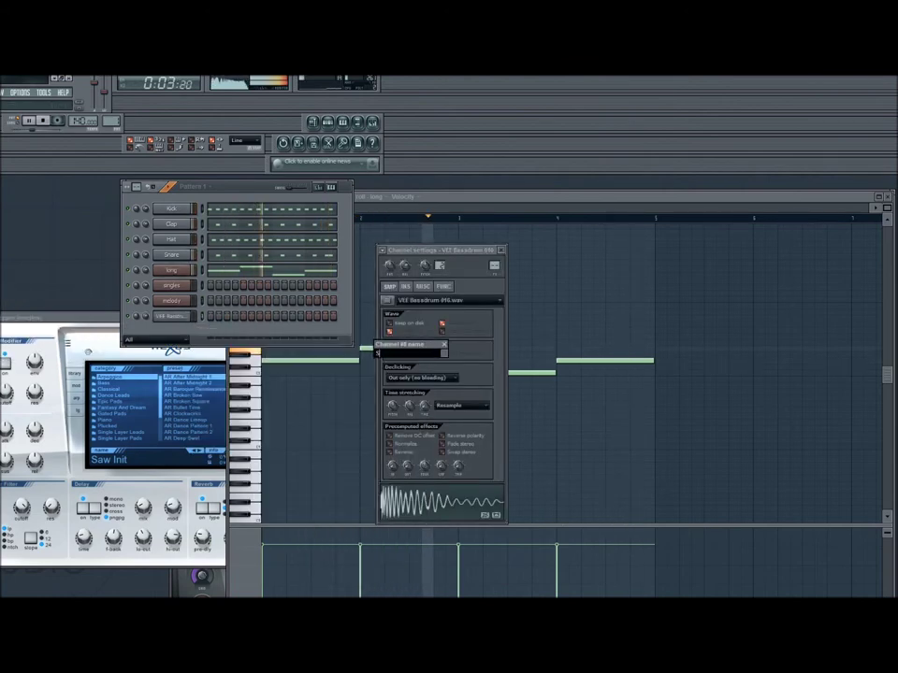
{"action": "type", "text": "SCkick"}
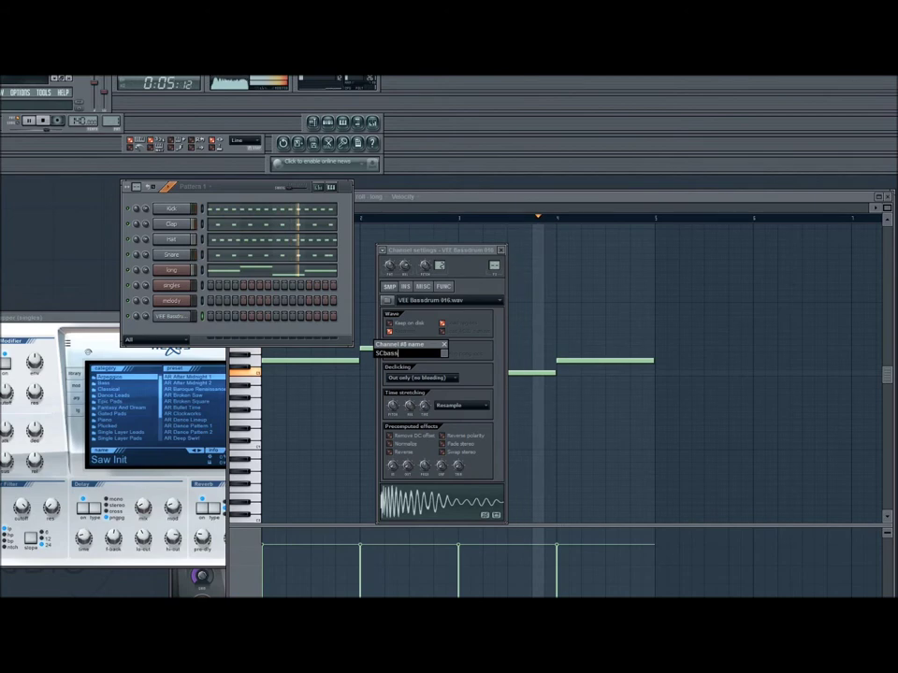
{"action": "key", "text": "Return"}
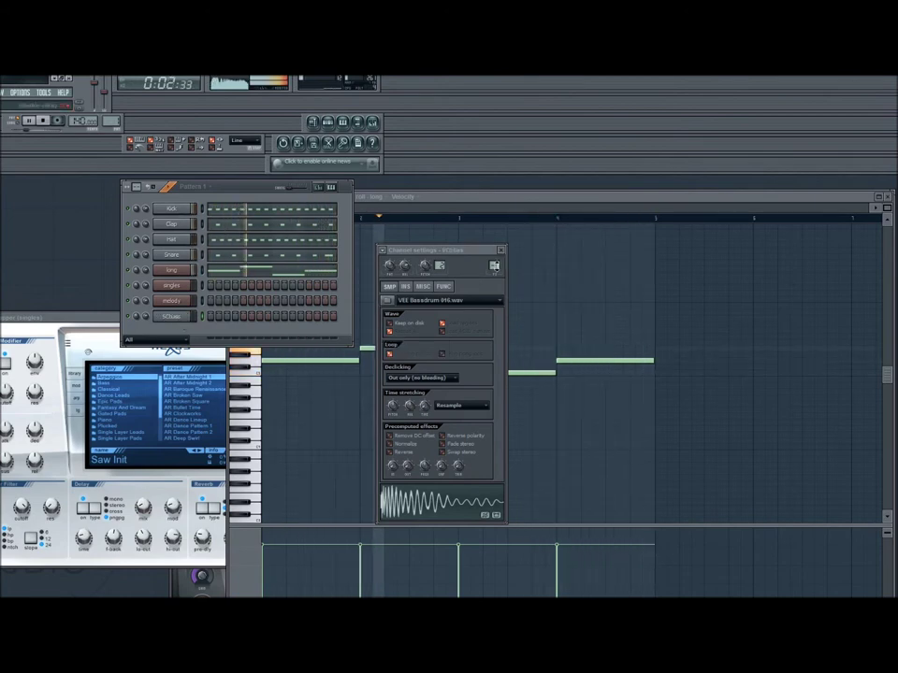
Route the SCbass, melody, singles and long channels to mixer tracks 8, 7, 6 and 5.
{"action": "left_click", "coordinate": [172, 301]}
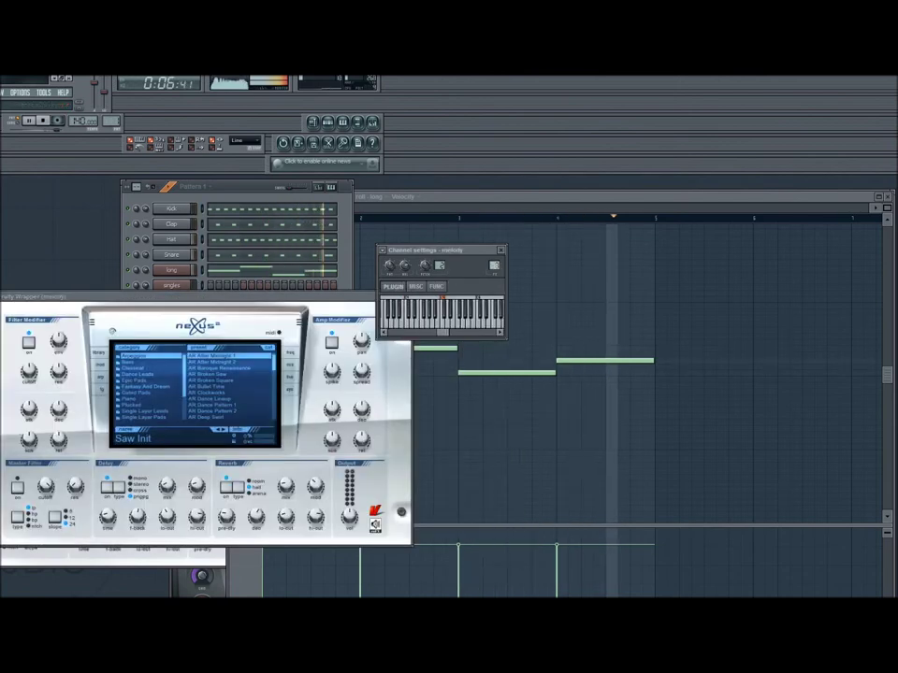
{"action": "left_click", "coordinate": [240, 181]}
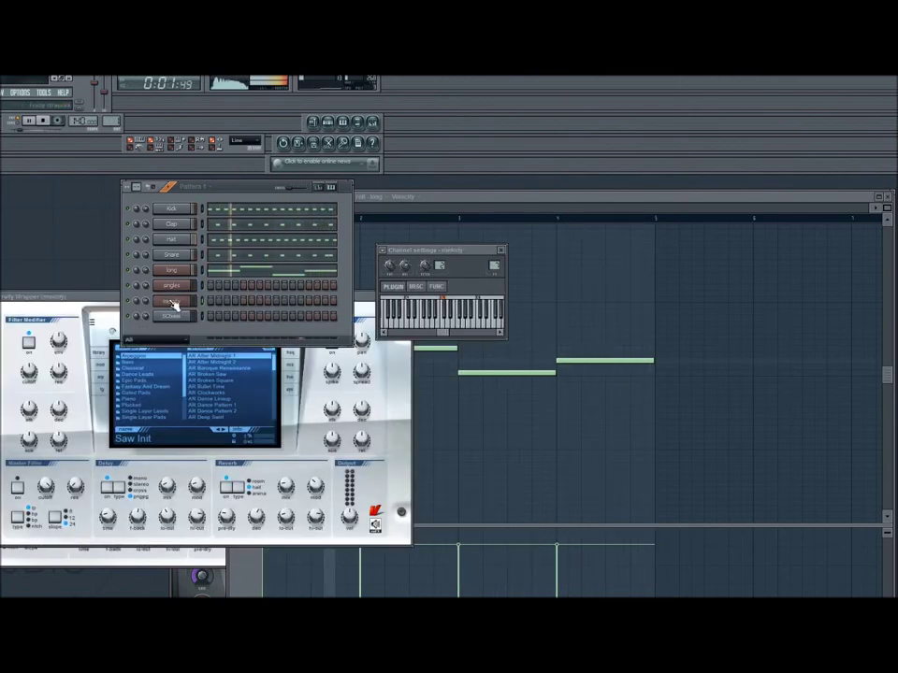
{"action": "left_click", "coordinate": [171, 286]}
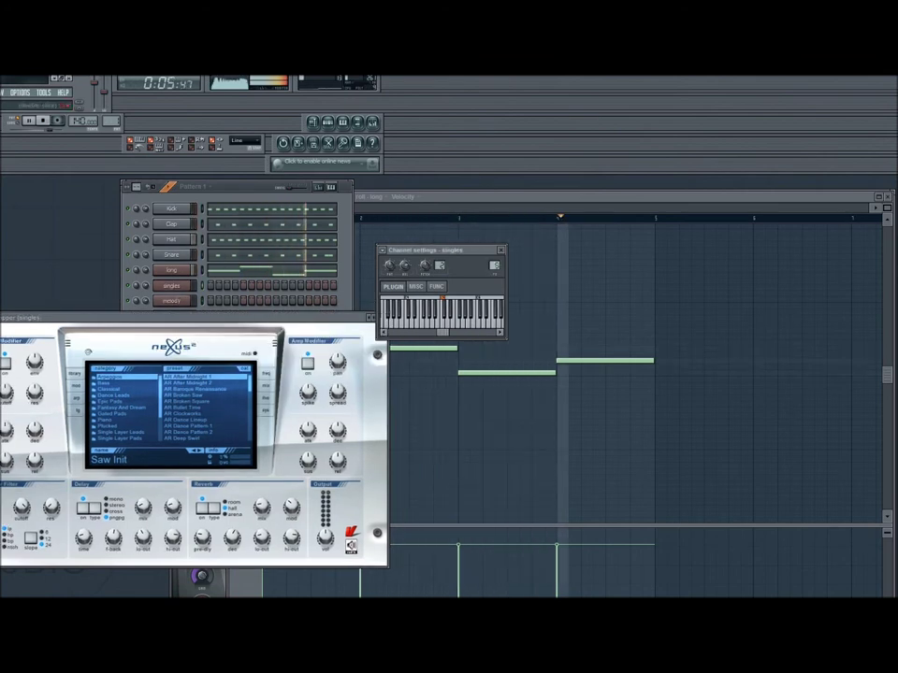
{"action": "left_click", "coordinate": [180, 270]}
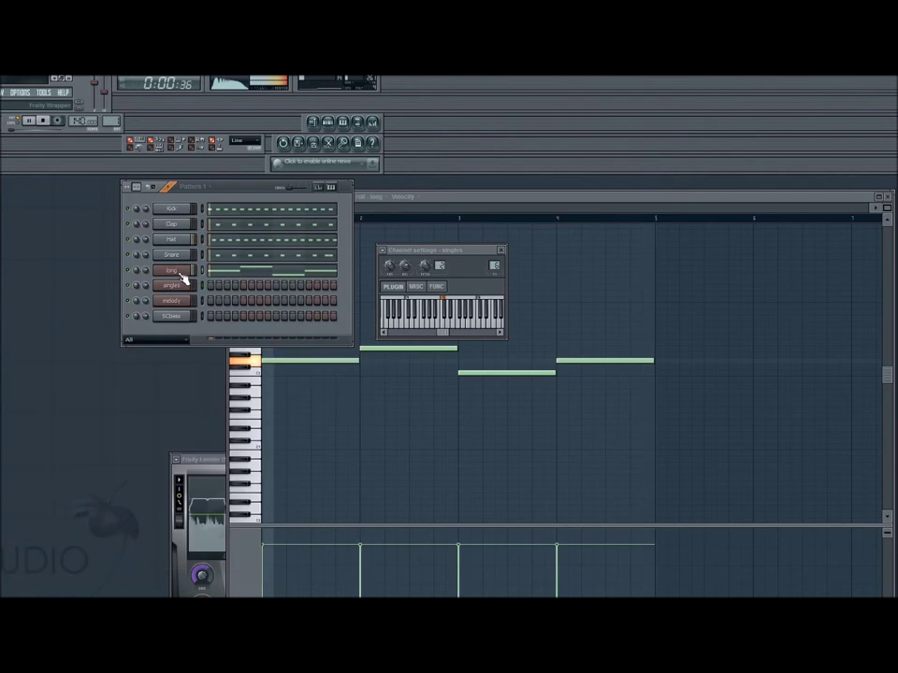
{"action": "left_click_drag", "start_coordinate": [599, 223], "coordinate": [577, 320]}
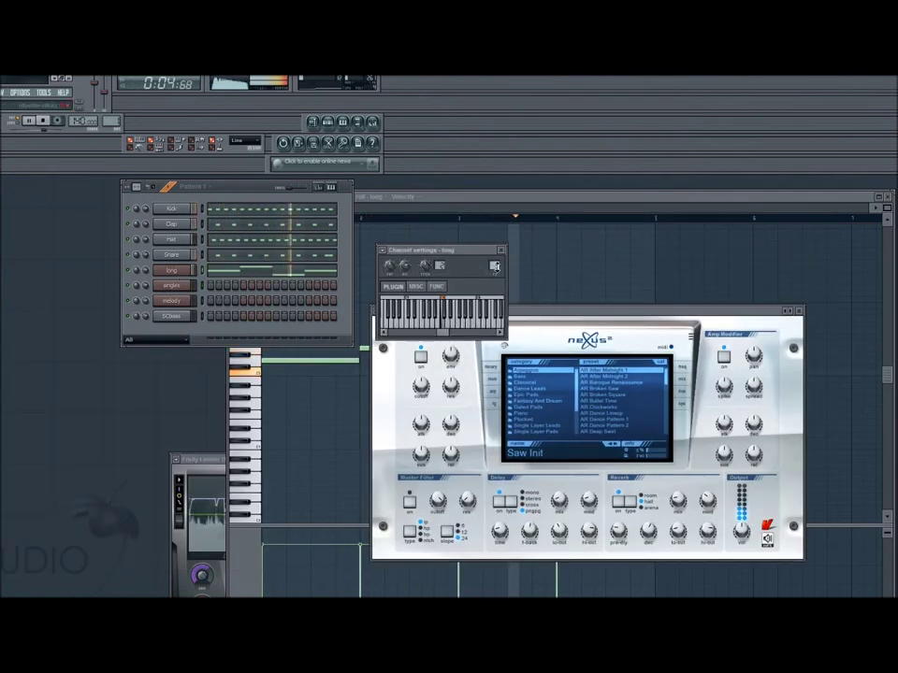
Load the AR Clockworks preset in the long channel's Nexus and move the singles Nexus window lower, clear of the channel list.
{"action": "left_click", "coordinate": [176, 273]}
{"action": "left_click", "coordinate": [182, 273]}
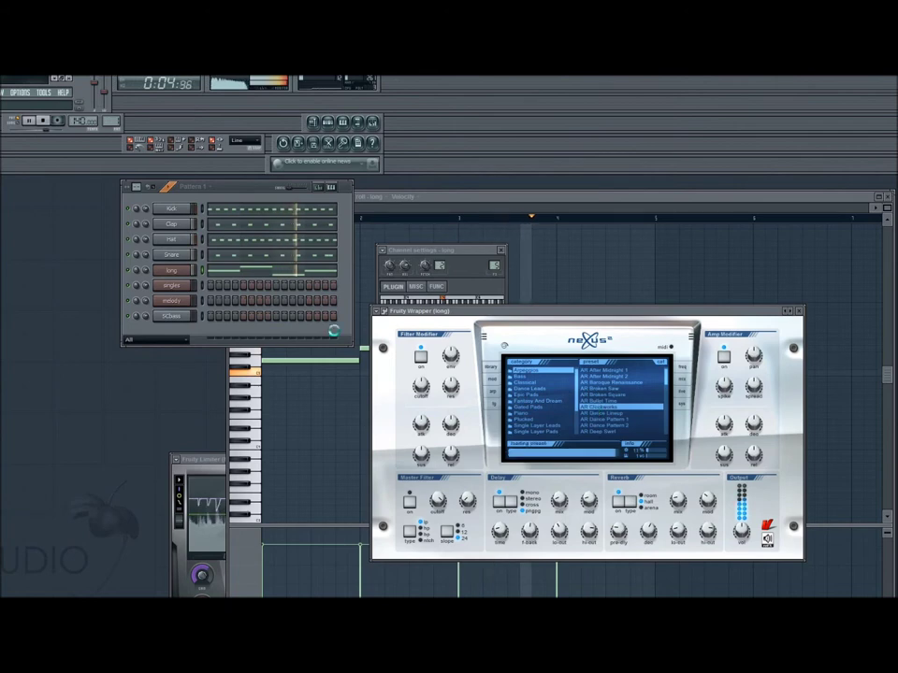
{"action": "left_click", "coordinate": [174, 288]}
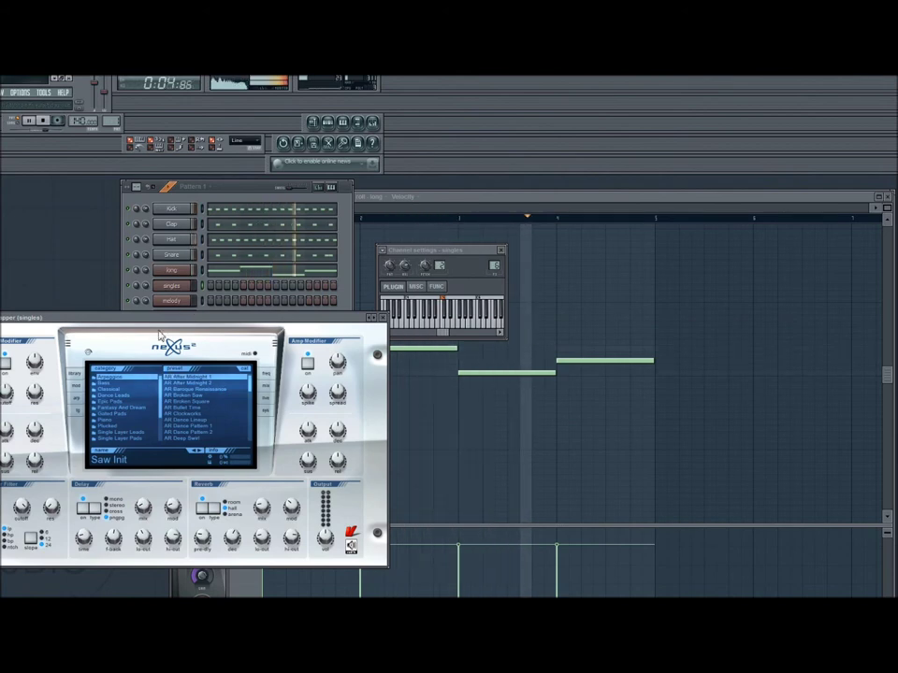
{"action": "left_click_drag", "start_coordinate": [179, 317], "coordinate": [188, 339]}
Replace the SCbass sample channel with a Nexus instrument.
{"action": "left_click", "coordinate": [182, 318]}
{"action": "right_click", "coordinate": [185, 319]}
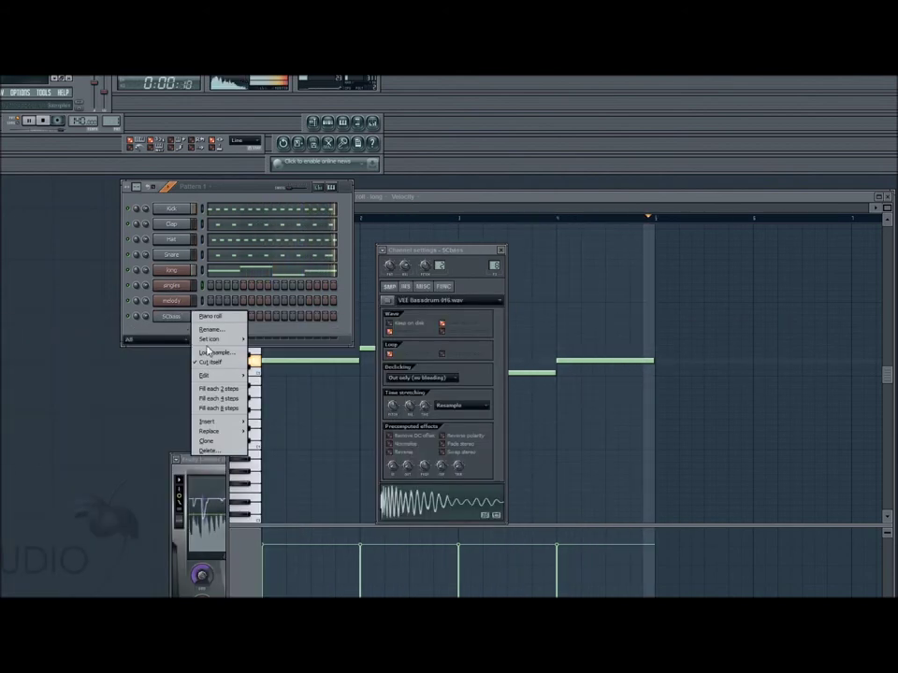
{"action": "mouse_move", "coordinate": [230, 433]}
{"action": "left_click", "coordinate": [264, 442]}
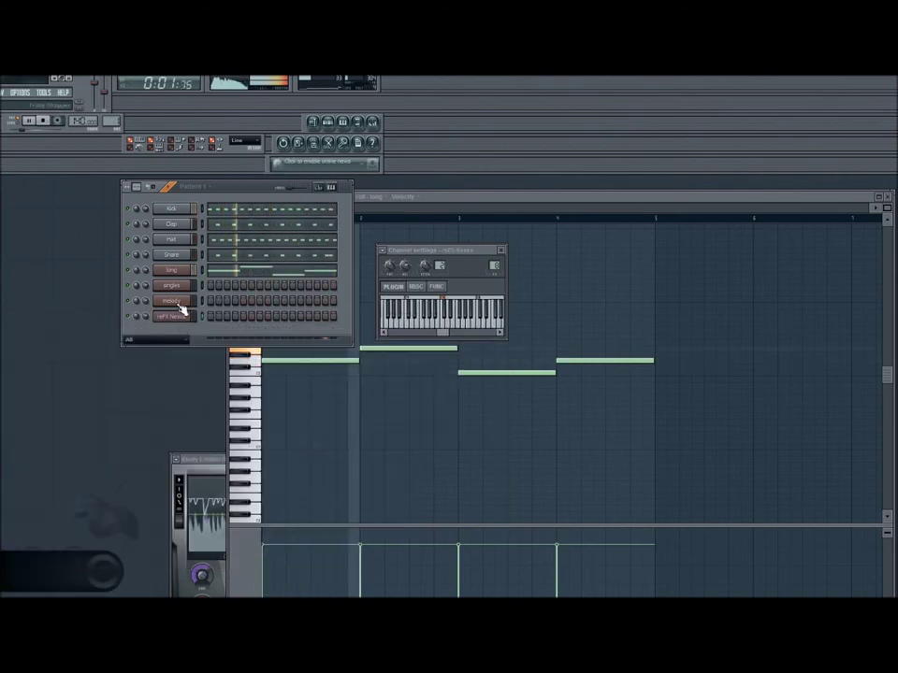
Draw four one-bar notes D5, E5, C5 and D5 in the piano roll of the reFX Nexus channel.
{"action": "right_click", "coordinate": [175, 318]}
{"action": "left_click", "coordinate": [198, 328]}
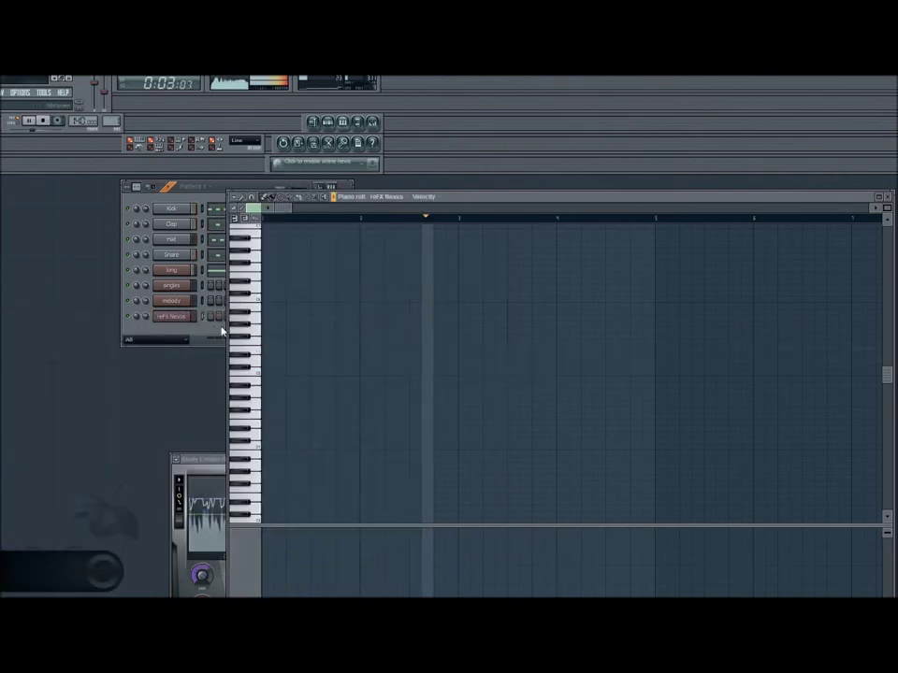
{"action": "left_click", "coordinate": [269, 363]}
{"action": "left_click", "coordinate": [365, 349]}
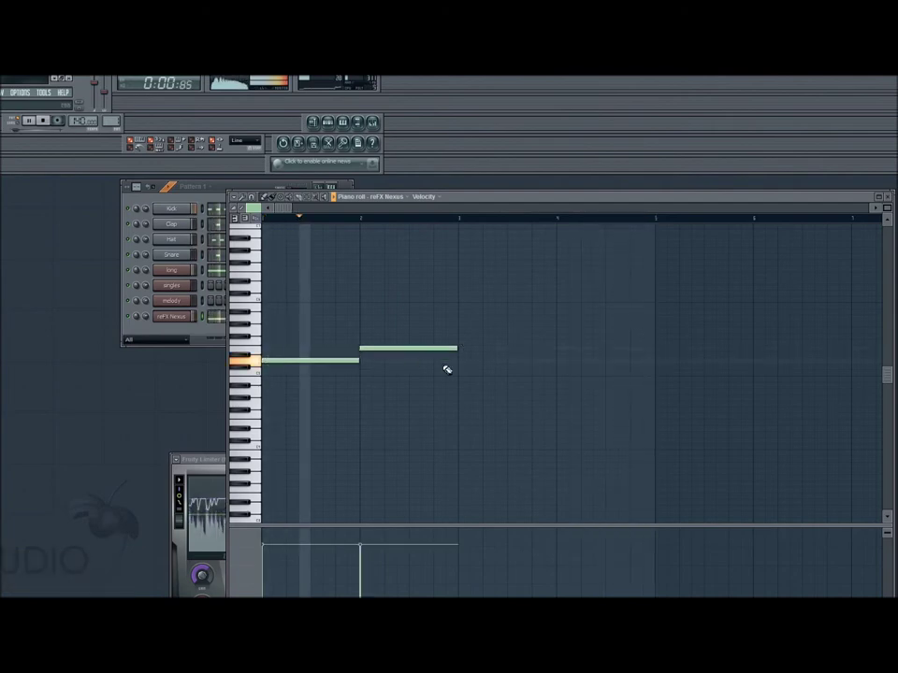
{"action": "left_click", "coordinate": [461, 373]}
{"action": "left_click", "coordinate": [559, 361]}
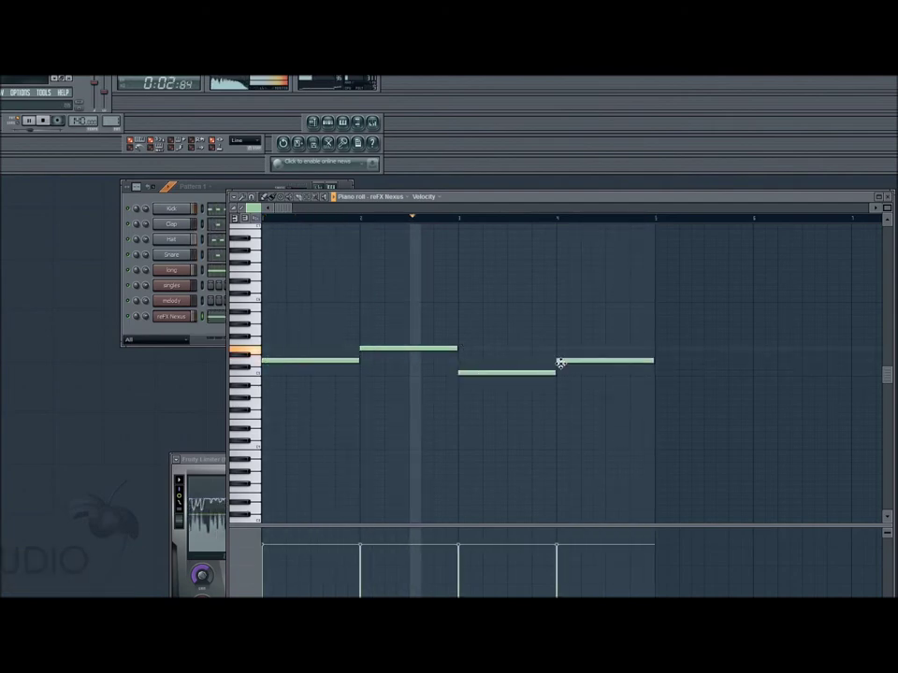
Load the BA Basic Saw Open bass preset in the reFX Nexus channel and move its window clear of the channel list.
{"action": "left_click", "coordinate": [172, 317]}
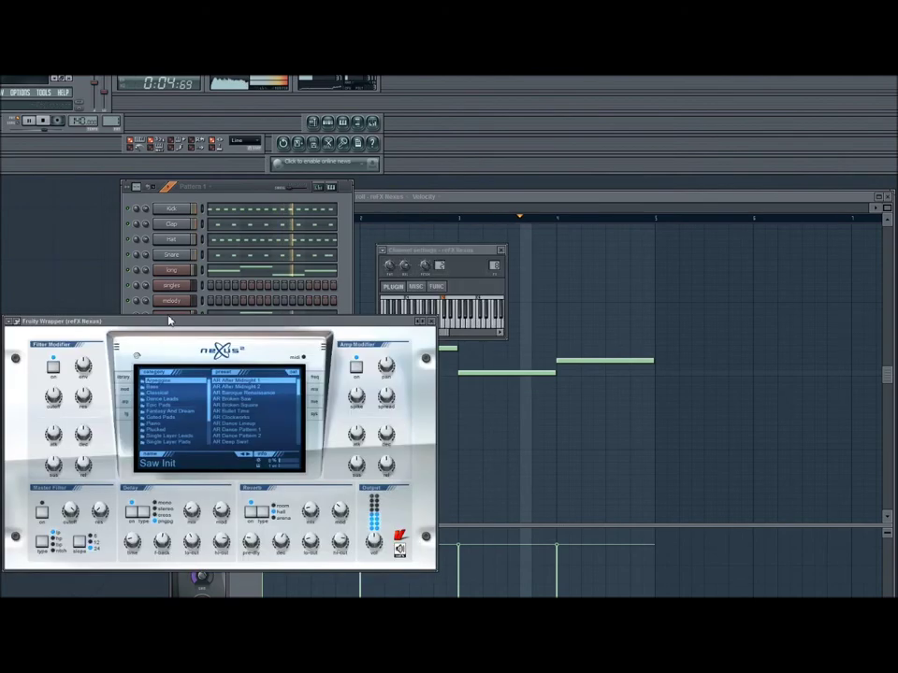
{"action": "left_click", "coordinate": [171, 387]}
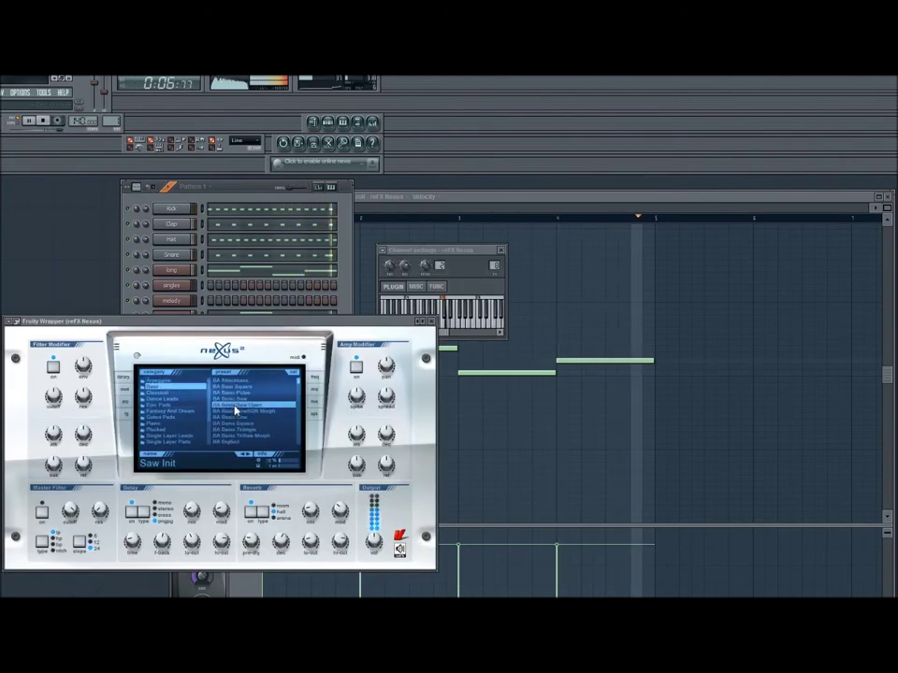
{"action": "left_click_drag", "start_coordinate": [238, 324], "coordinate": [510, 318]}
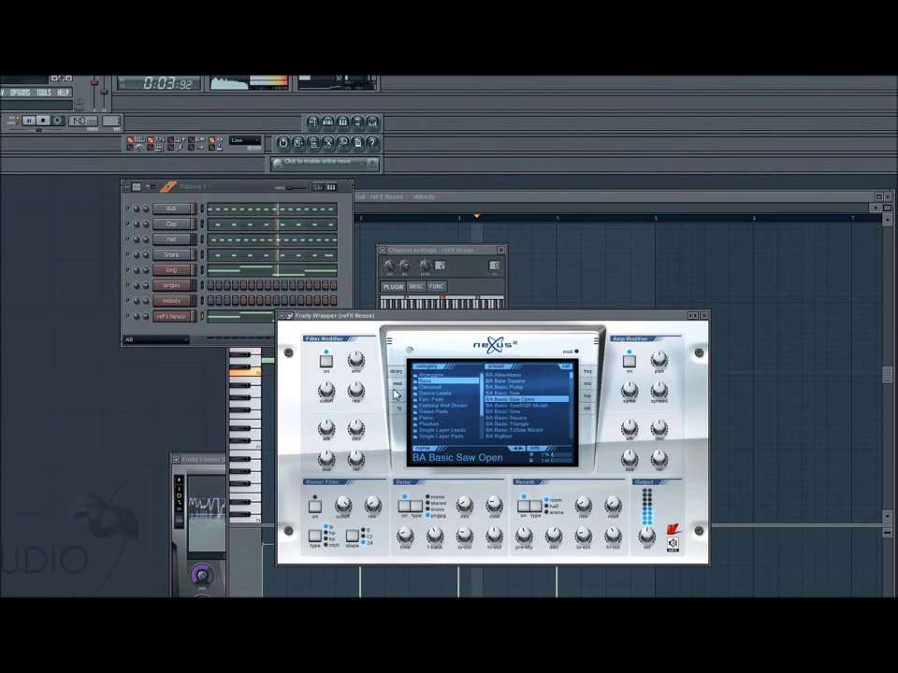
Browse the arpeggiator pattern library of the reFX Nexus channel and close its instrument window.
{"action": "left_click", "coordinate": [399, 399]}
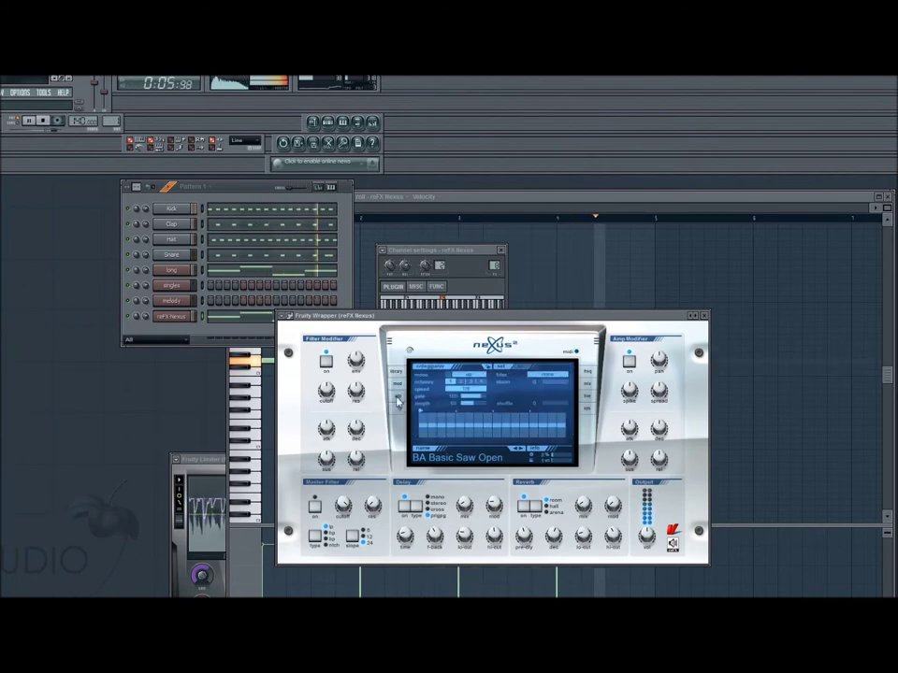
{"action": "left_click", "coordinate": [523, 371]}
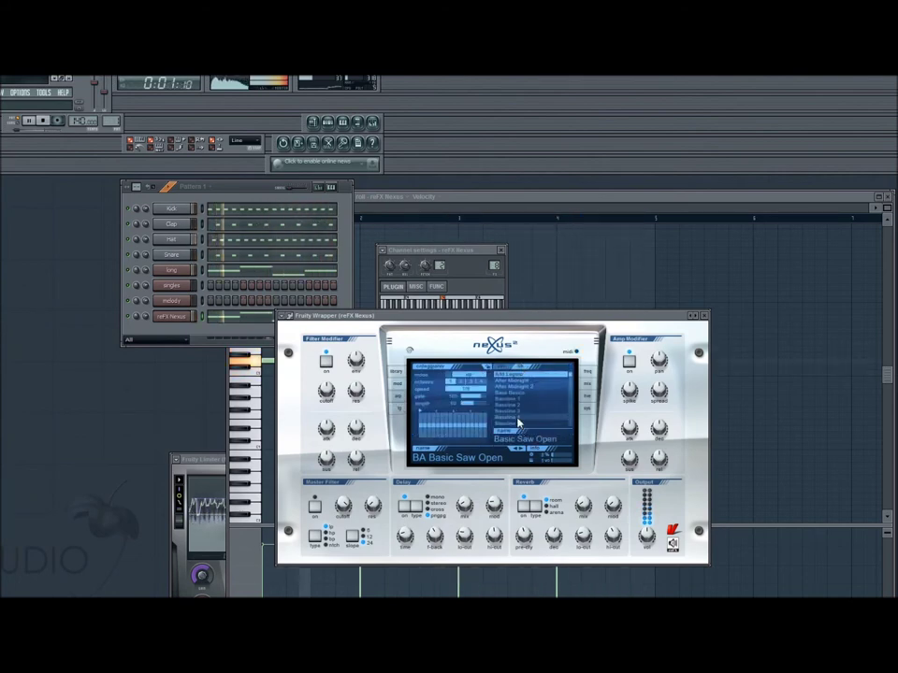
{"action": "left_click_drag", "start_coordinate": [449, 319], "coordinate": [574, 220]}
{"action": "left_click", "coordinate": [832, 219]}
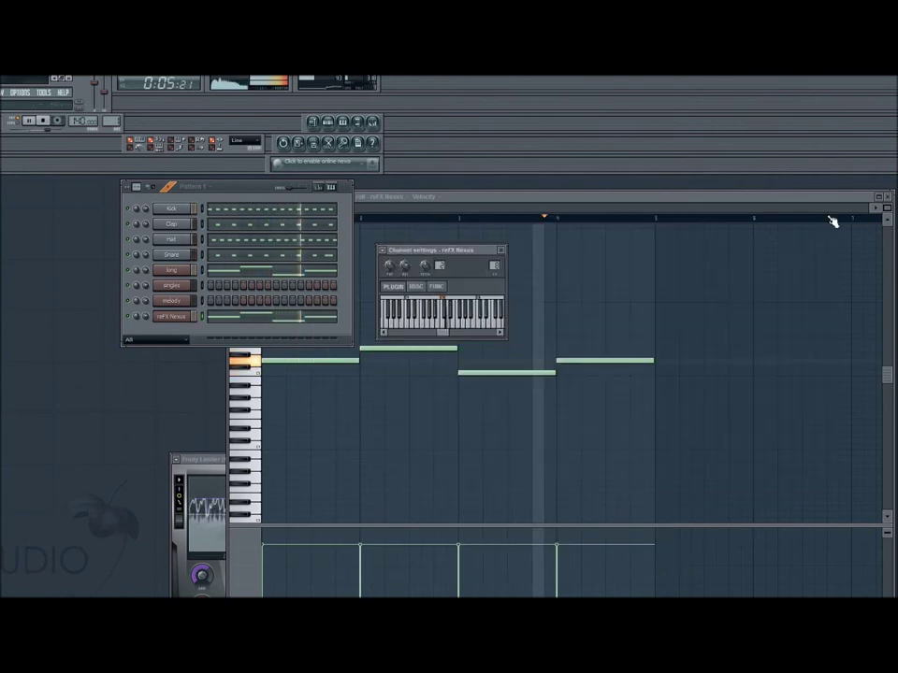
Copy the four long notes from the reFX Nexus piano roll into the singles channel's piano roll.
{"action": "right_click", "coordinate": [172, 293]}
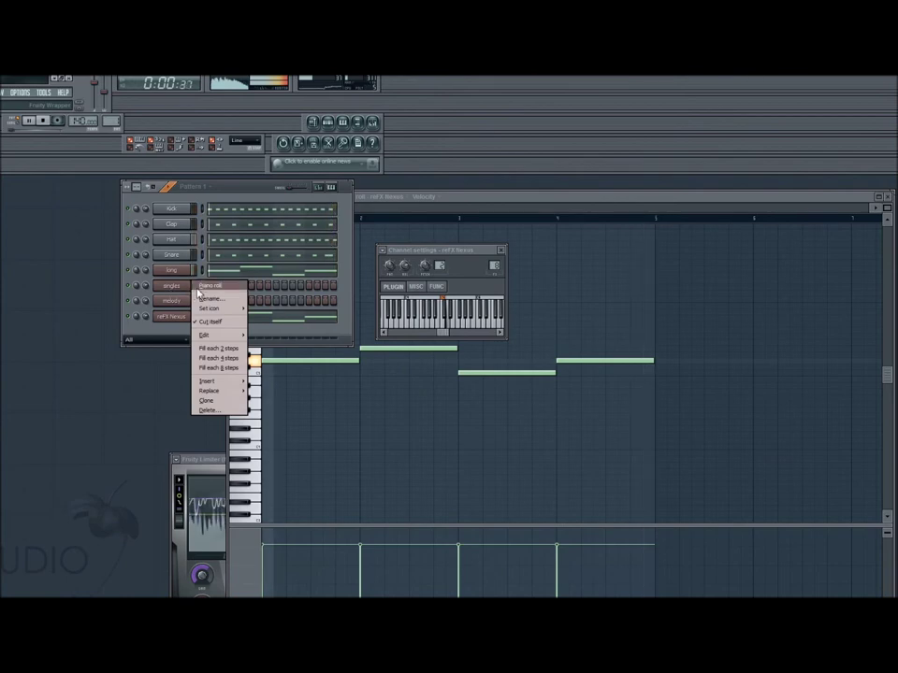
{"action": "left_click", "coordinate": [207, 292]}
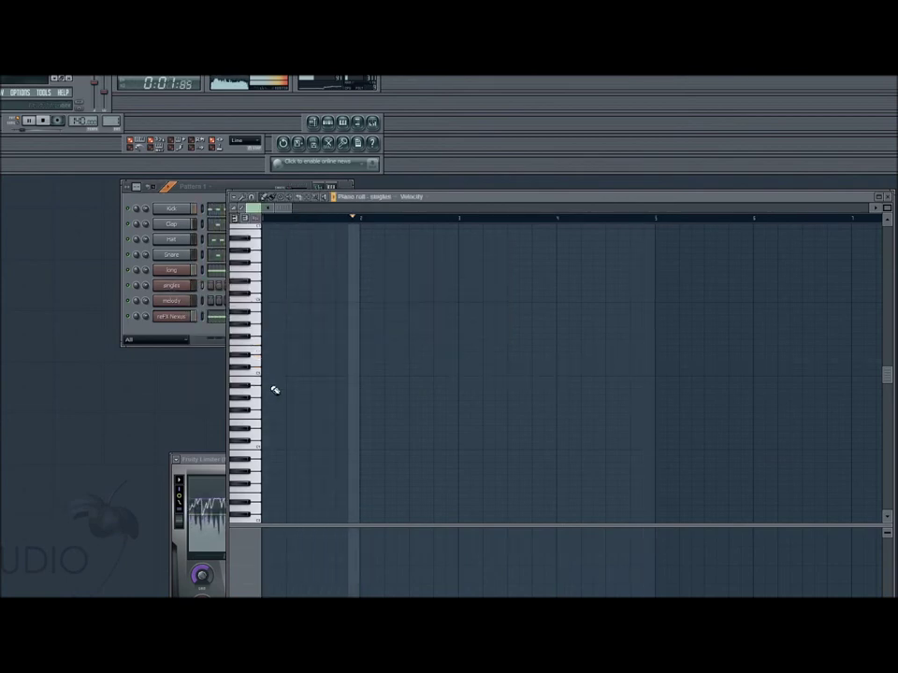
{"action": "left_click", "coordinate": [221, 318]}
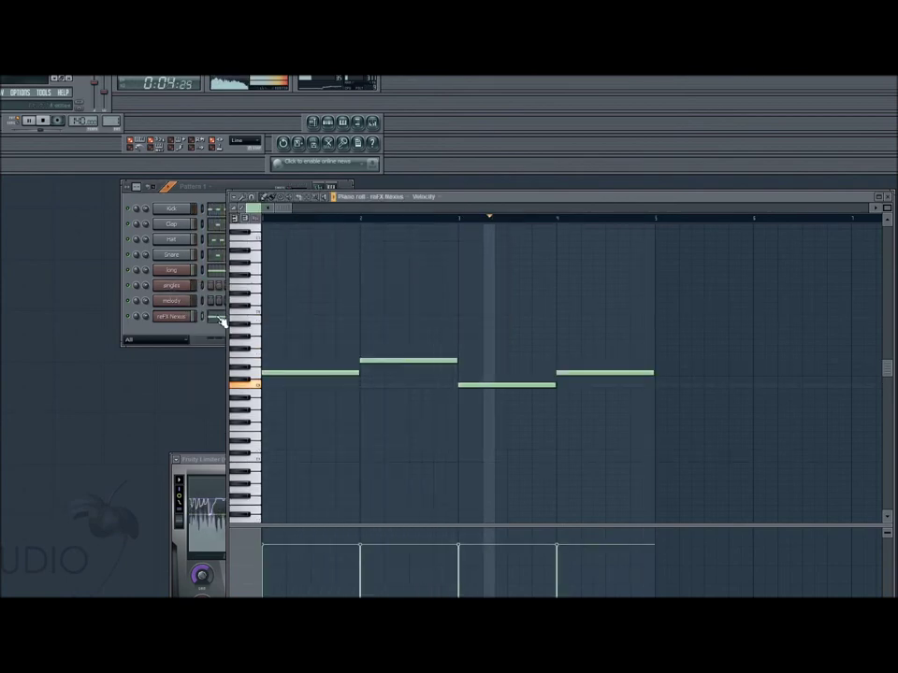
{"action": "key", "text": "ctrl+a"}
{"action": "right_click", "coordinate": [176, 288]}
{"action": "left_click", "coordinate": [196, 286]}
{"action": "key", "text": "ctrl+v"}
Split the singles notes into four half-beat notes per bar and shift them all half a beat later.
{"action": "left_click_drag", "start_coordinate": [361, 373], "coordinate": [341, 375]}
{"action": "key", "text": "ctrl+a"}
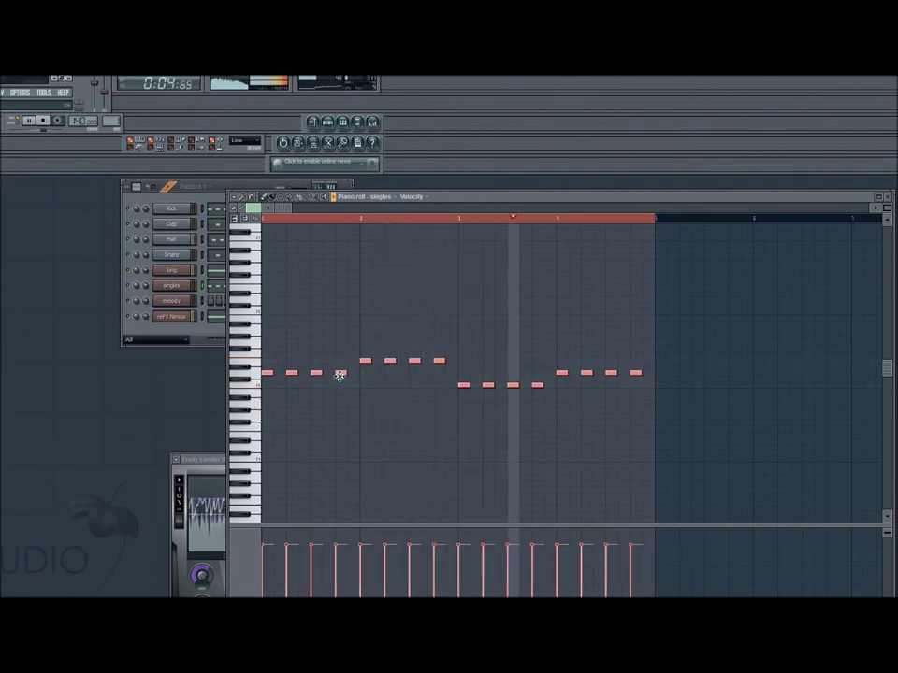
{"action": "key", "text": "shift+Right"}
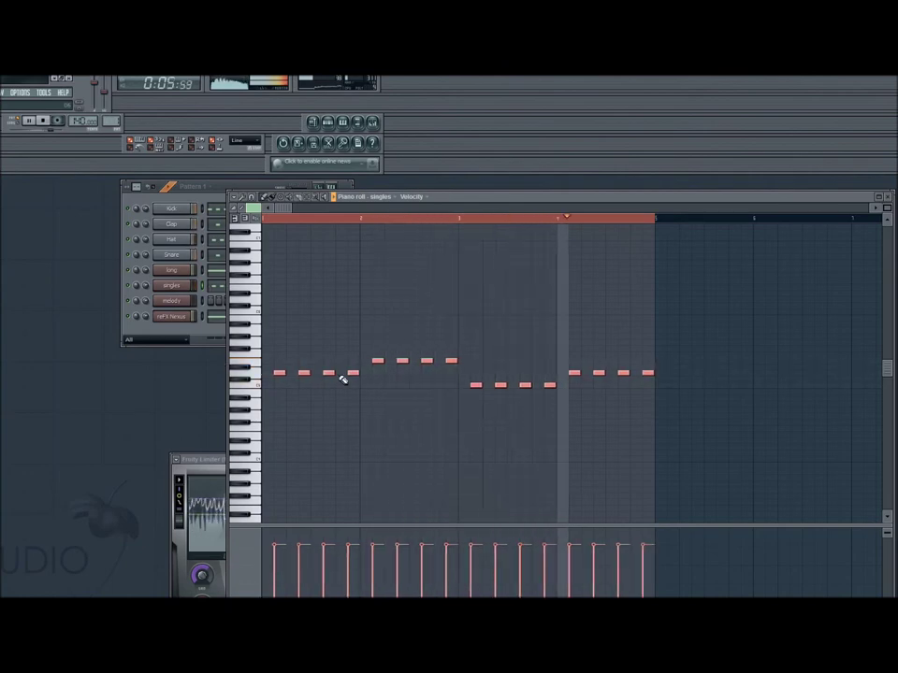
Load the BA Trancebass 1 preset from the Bass category in the singles channel's Nexus.
{"action": "left_click", "coordinate": [192, 317]}
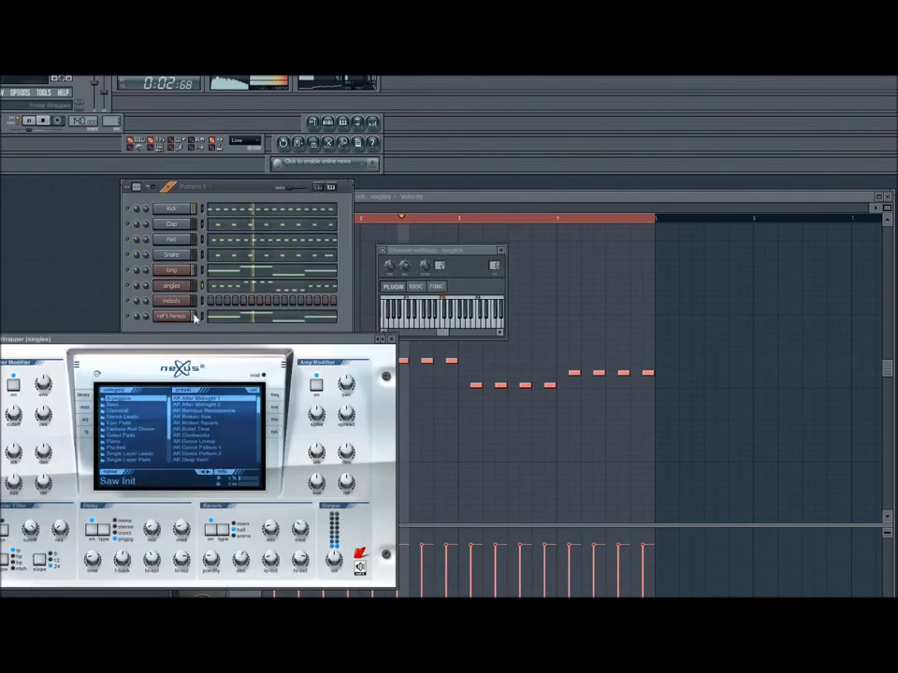
{"action": "left_click", "coordinate": [148, 406]}
{"action": "scroll", "coordinate": [182, 427], "scroll_direction": "down", "scroll_amount": 5}
{"action": "scroll", "coordinate": [191, 449], "scroll_direction": "down", "scroll_amount": 5}
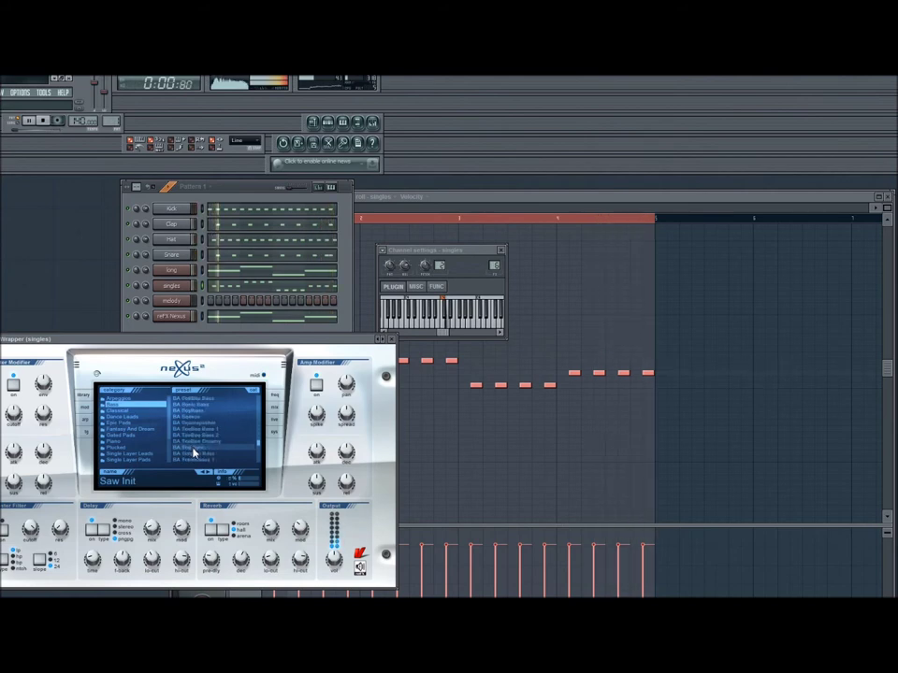
{"action": "left_click", "coordinate": [194, 459]}
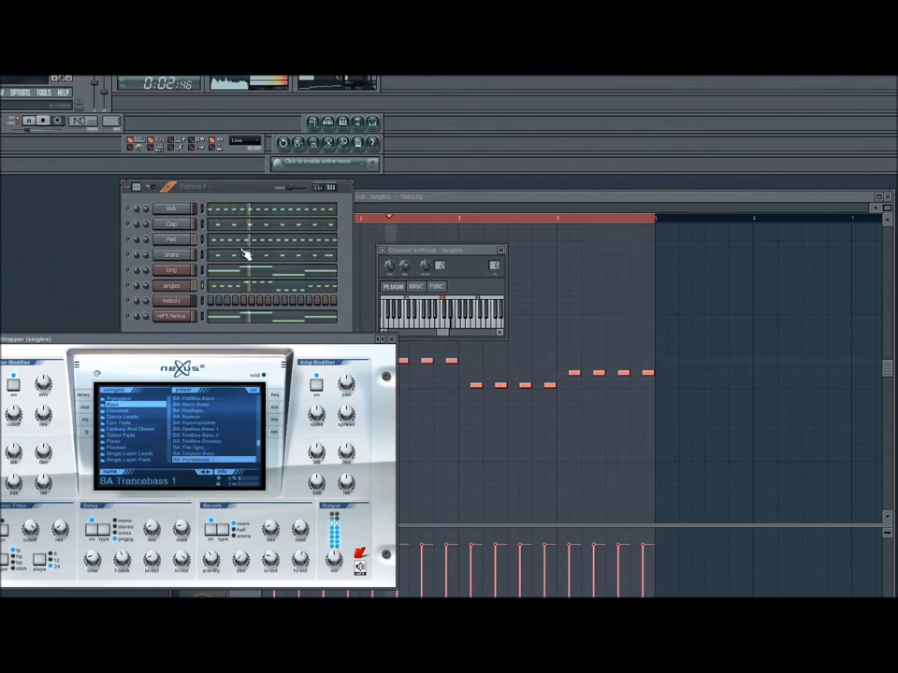
Duplicate all singles notes half a beat earlier and transpose the copies down one octave.
{"action": "left_click", "coordinate": [243, 191]}
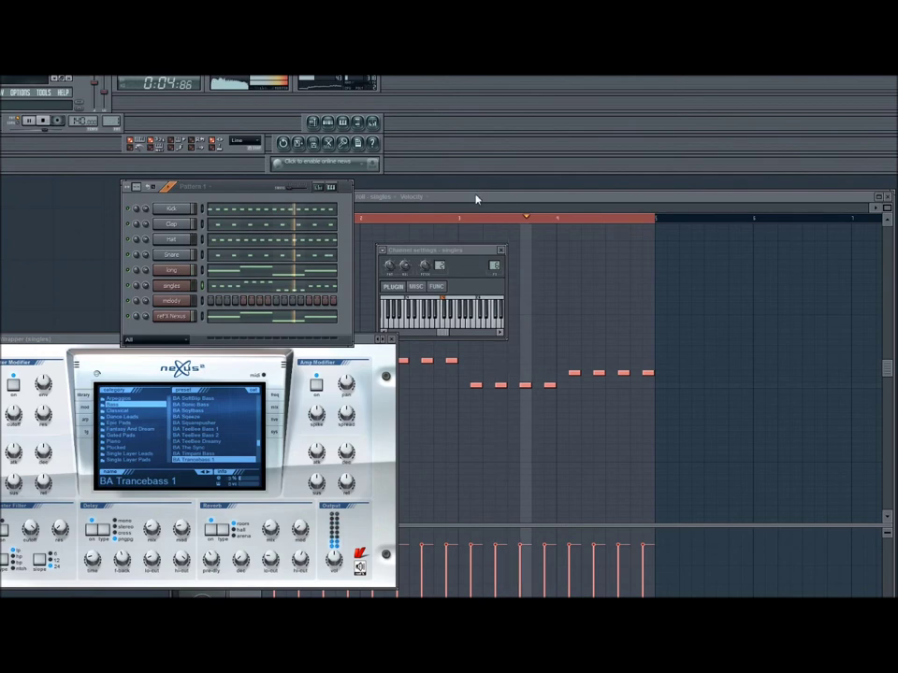
{"action": "left_click", "coordinate": [476, 200]}
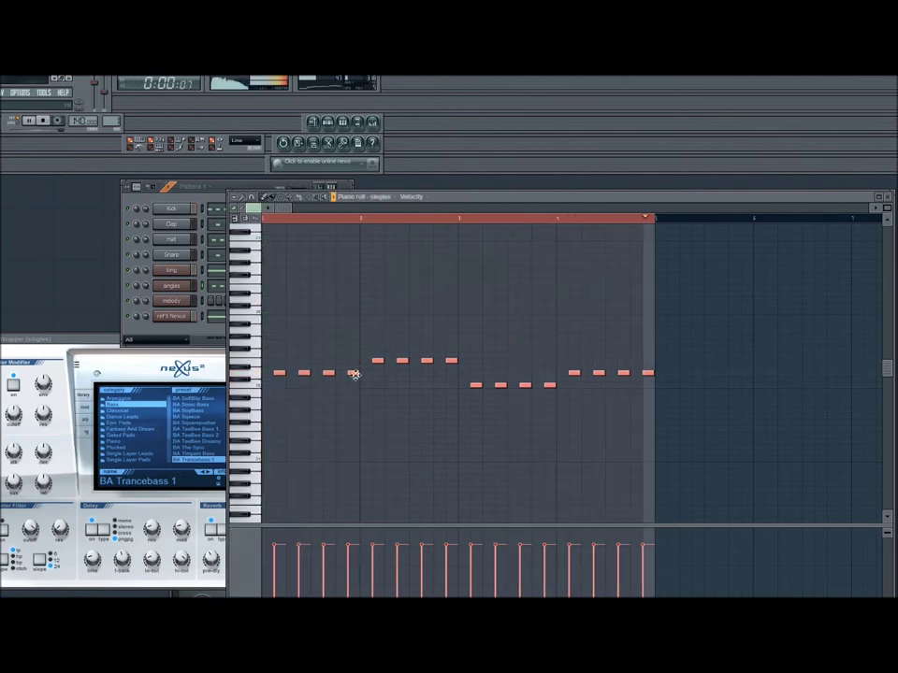
{"action": "left_click_drag", "start_coordinate": [354, 374], "coordinate": [343, 375], "text": "shift"}
{"action": "key", "text": "ctrl+Down"}
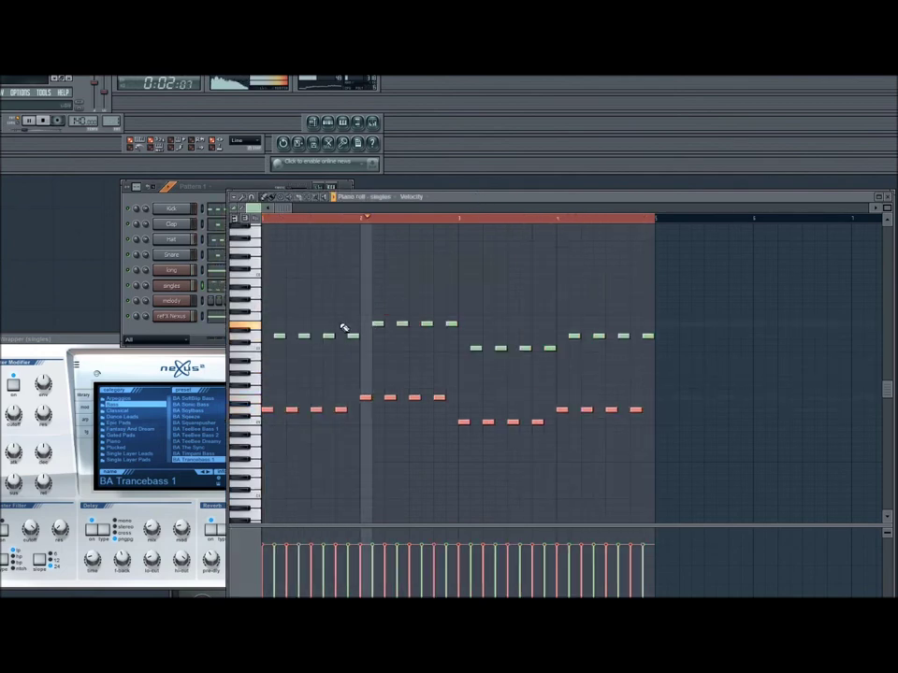
Add a Soundgoodizer effect to the first effect slot of mixer Insert 1 and adjust its amount.
{"action": "left_click", "coordinate": [226, 192]}
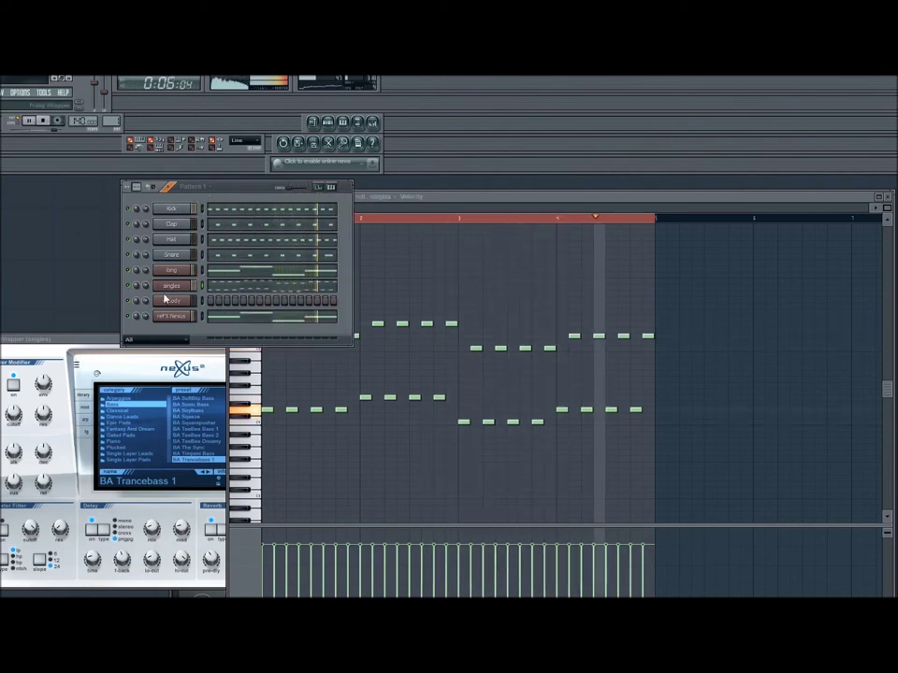
{"action": "left_click", "coordinate": [373, 122]}
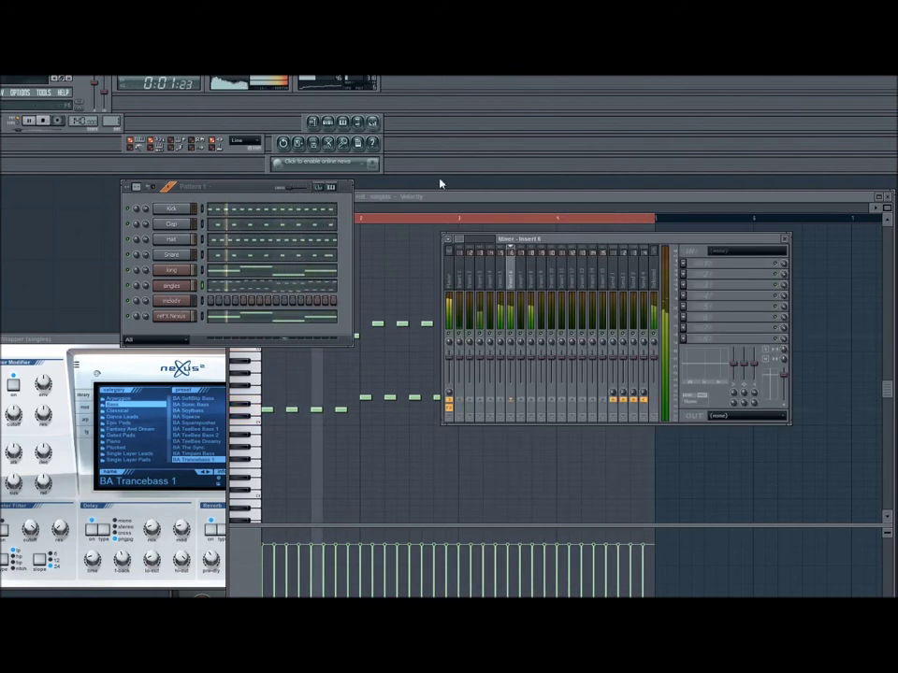
{"action": "left_click", "coordinate": [459, 280]}
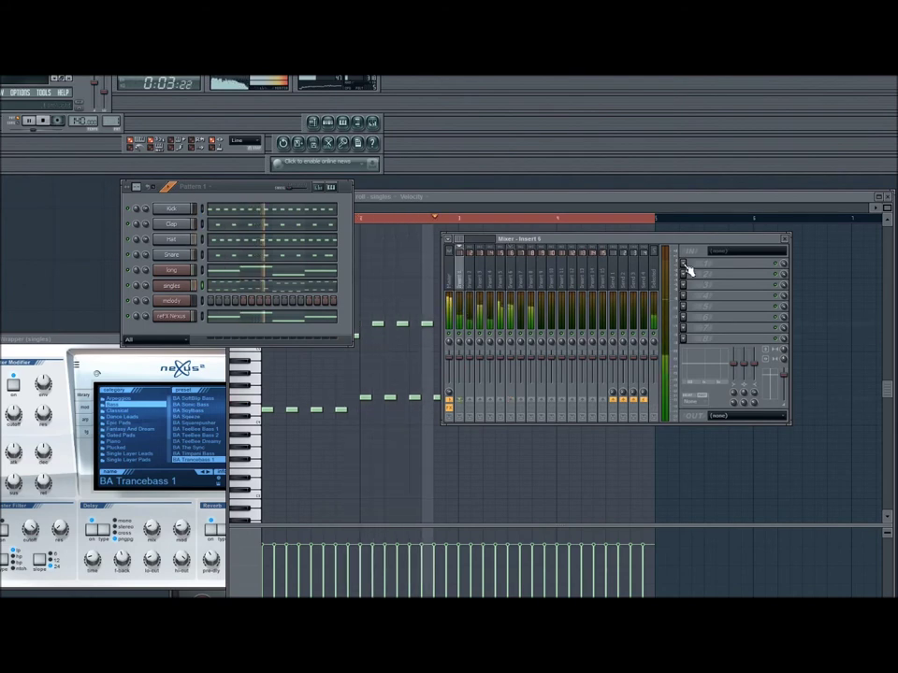
{"action": "left_click", "coordinate": [688, 270]}
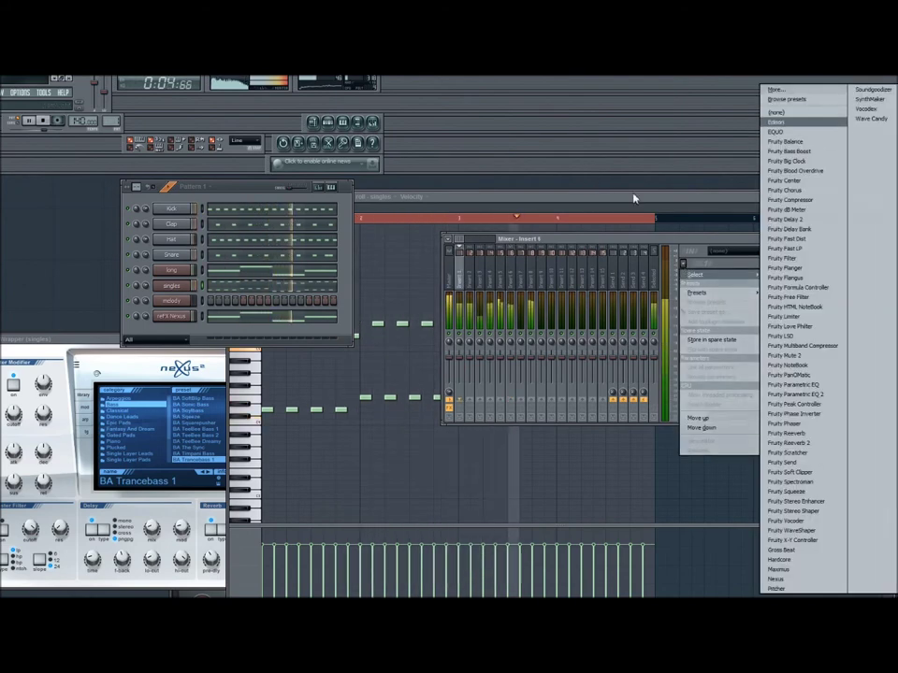
{"action": "left_click", "coordinate": [872, 90]}
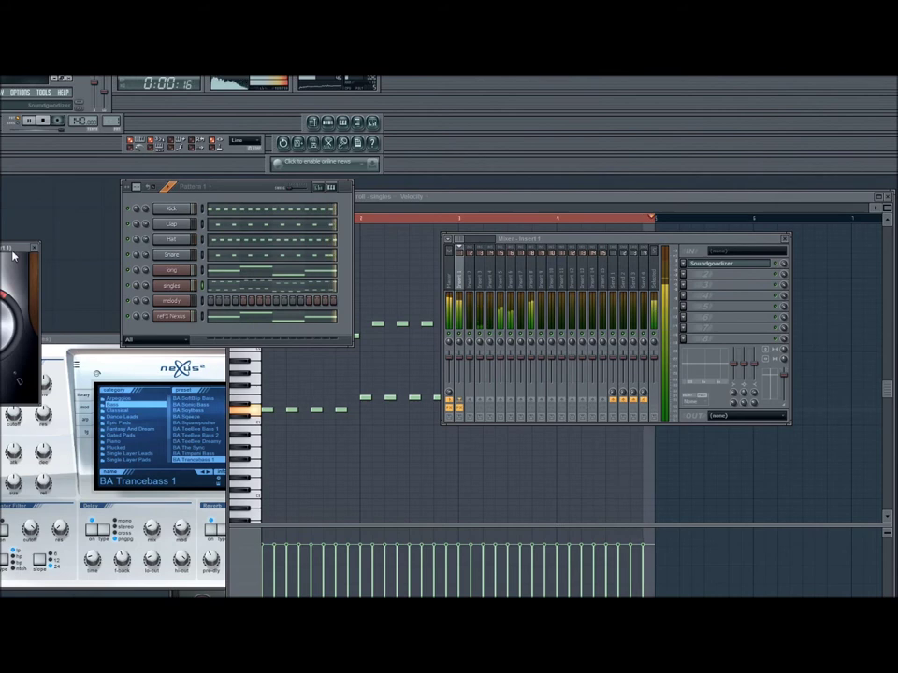
{"action": "left_click_drag", "start_coordinate": [12, 249], "coordinate": [137, 292]}
{"action": "left_click_drag", "start_coordinate": [132, 367], "coordinate": [130, 355]}
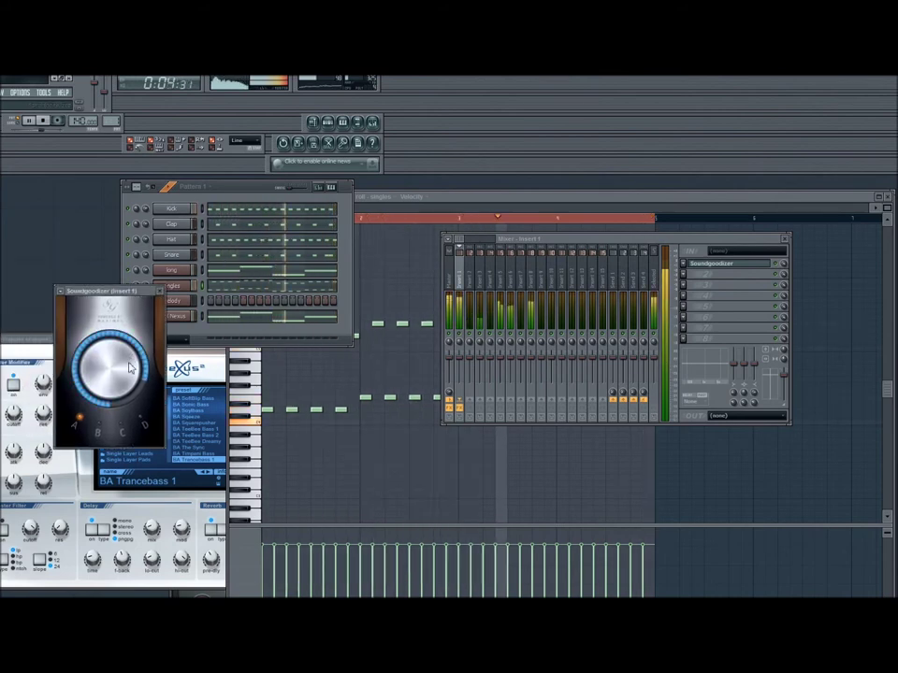
{"action": "left_click_drag", "start_coordinate": [130, 367], "coordinate": [159, 301]}
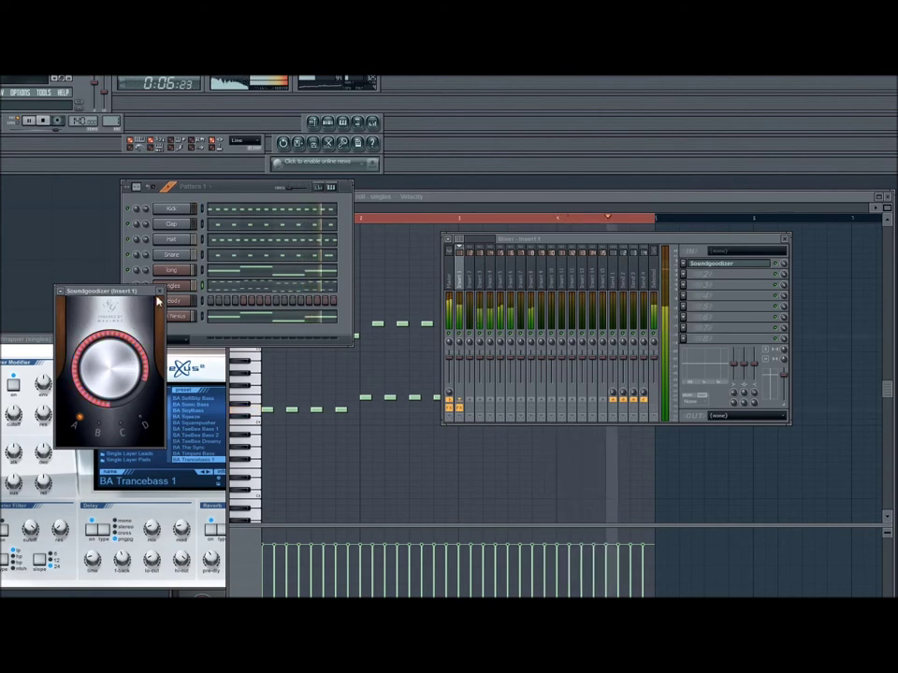
{"action": "left_click", "coordinate": [160, 291]}
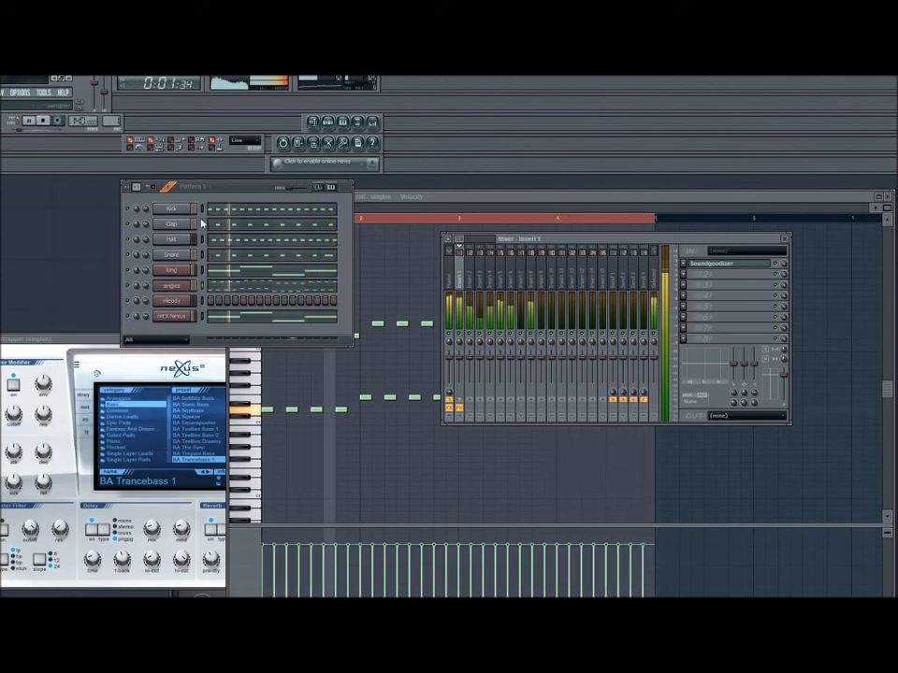
Replace the Kick channel's sample with VEE Bassdrum 017.wav.
{"action": "left_click", "coordinate": [190, 210]}
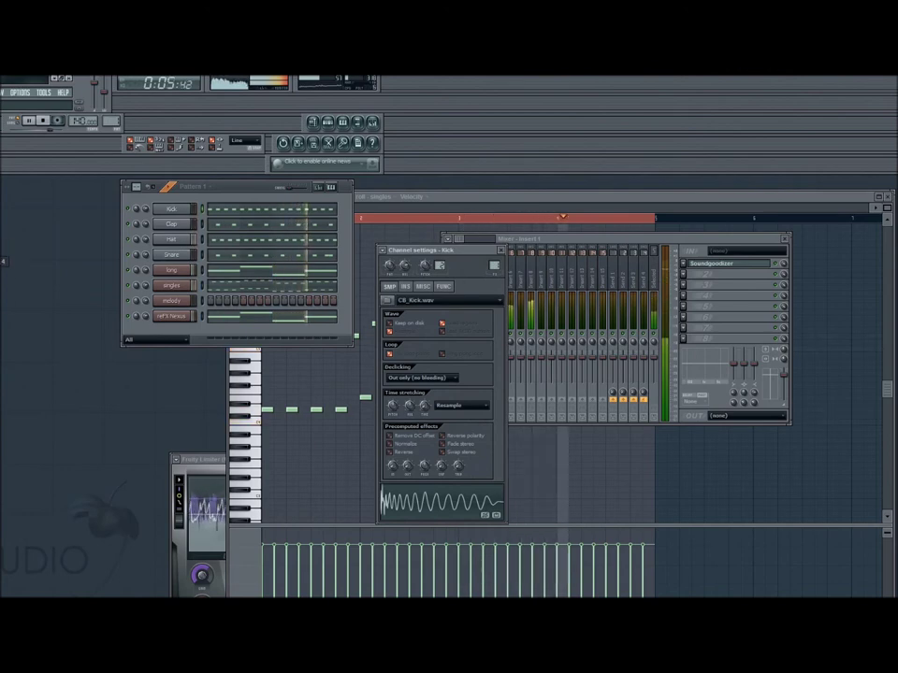
{"action": "right_click", "coordinate": [2, 291]}
{"action": "left_click", "coordinate": [28, 292]}
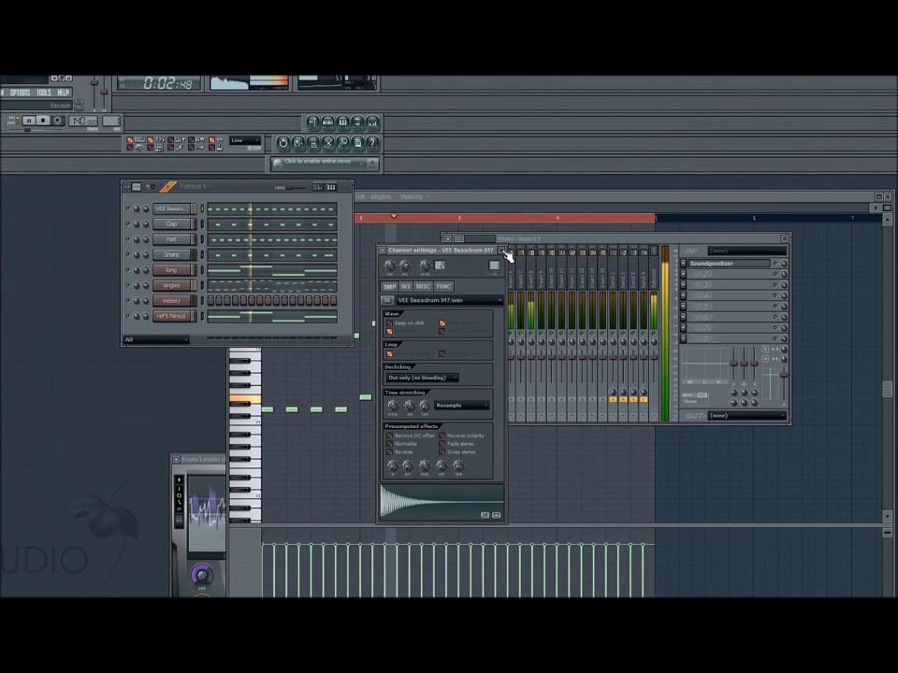
{"action": "left_click", "coordinate": [503, 251]}
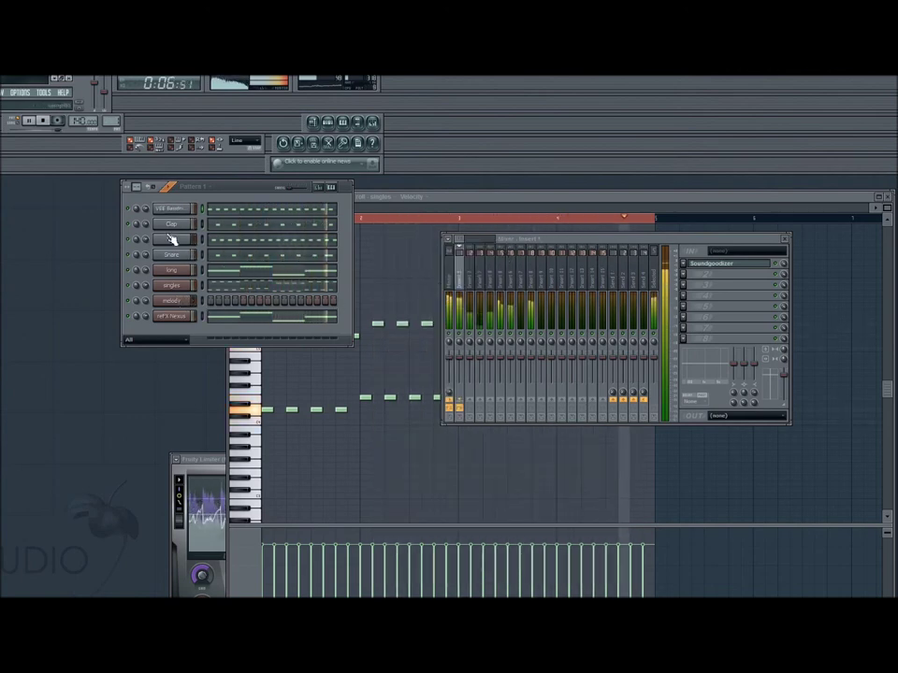
{"action": "right_click", "coordinate": [190, 300]}
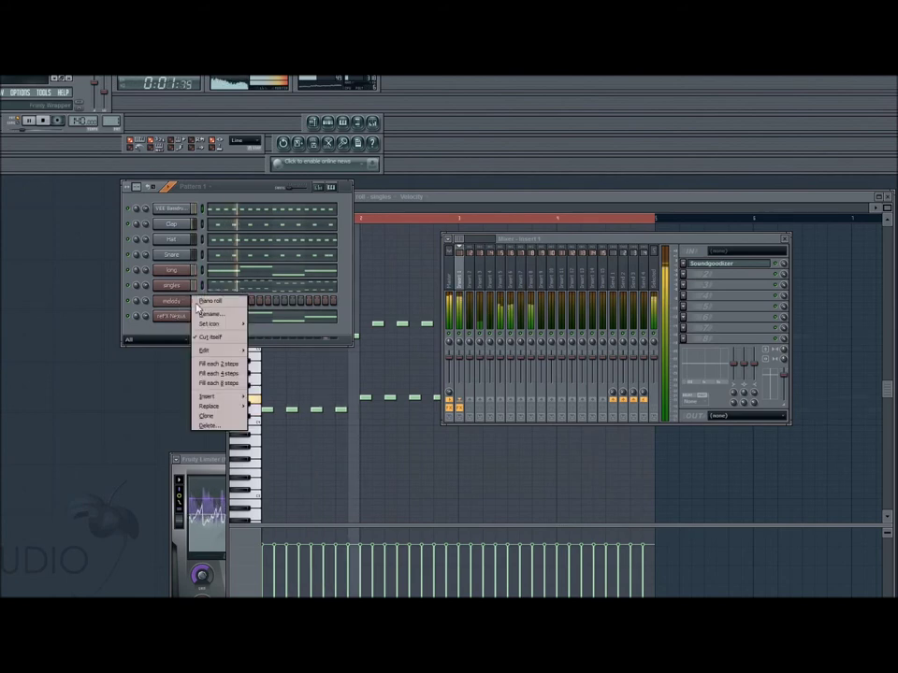
{"action": "left_click", "coordinate": [178, 317]}
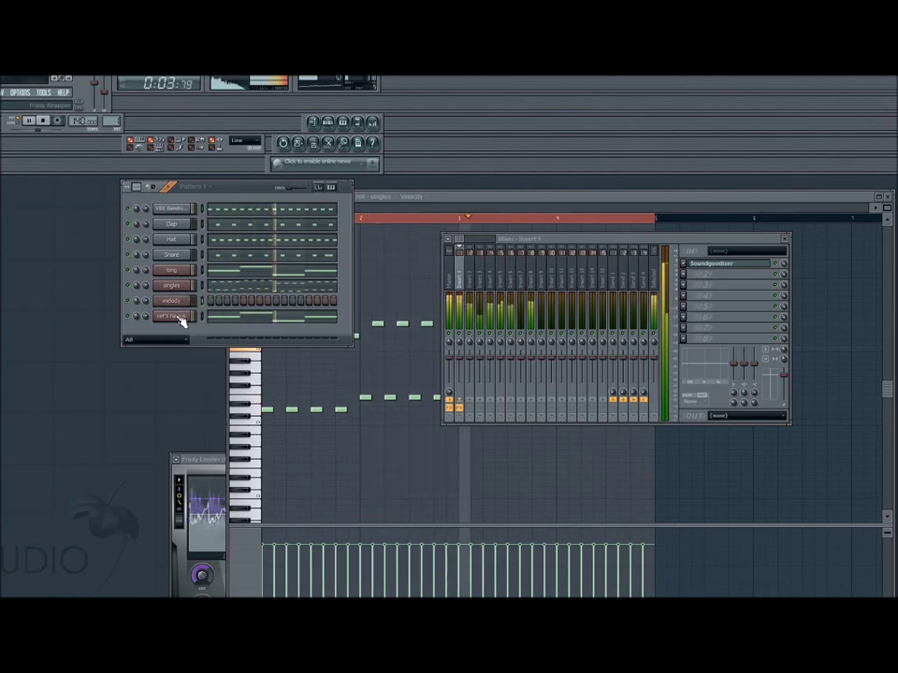
{"action": "left_click", "coordinate": [181, 319]}
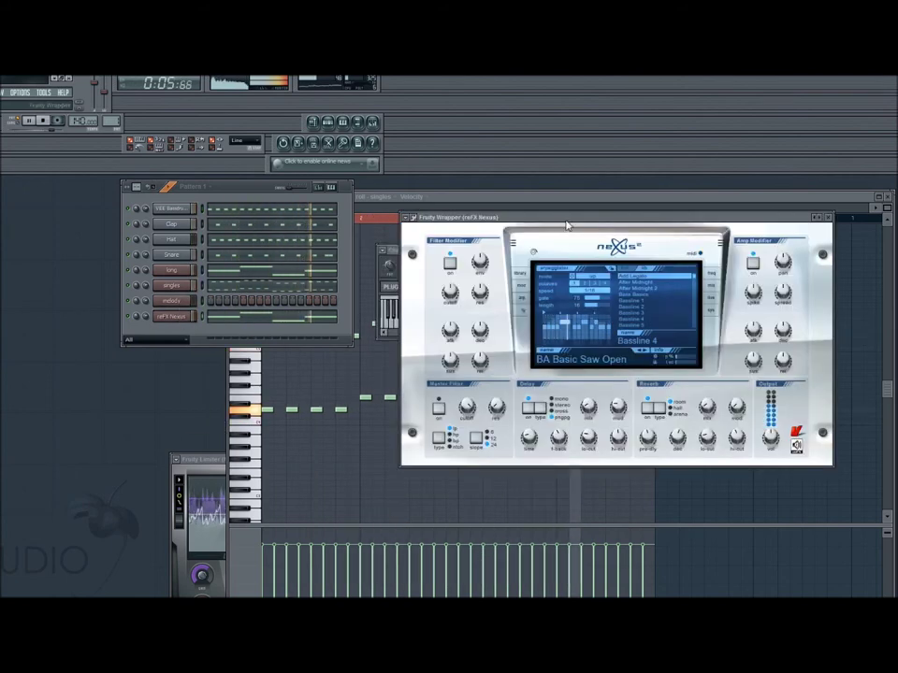
{"action": "left_click", "coordinate": [826, 216]}
Copy all notes from the singles piano roll into the melody channel's piano roll.
{"action": "left_click_drag", "start_coordinate": [823, 209], "coordinate": [466, 203]}
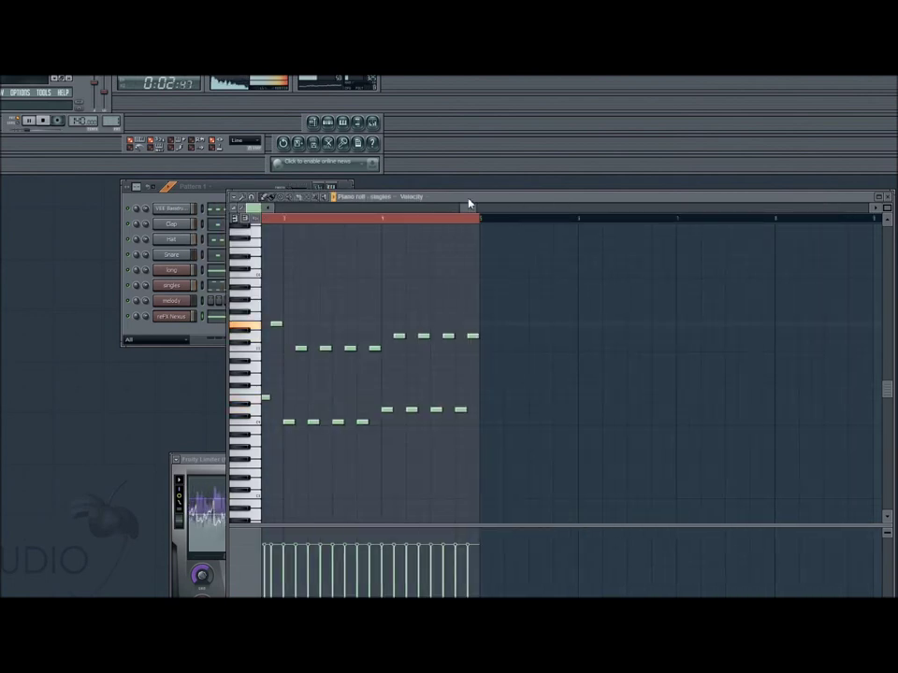
{"action": "left_click", "coordinate": [888, 199]}
{"action": "right_click", "coordinate": [189, 301]}
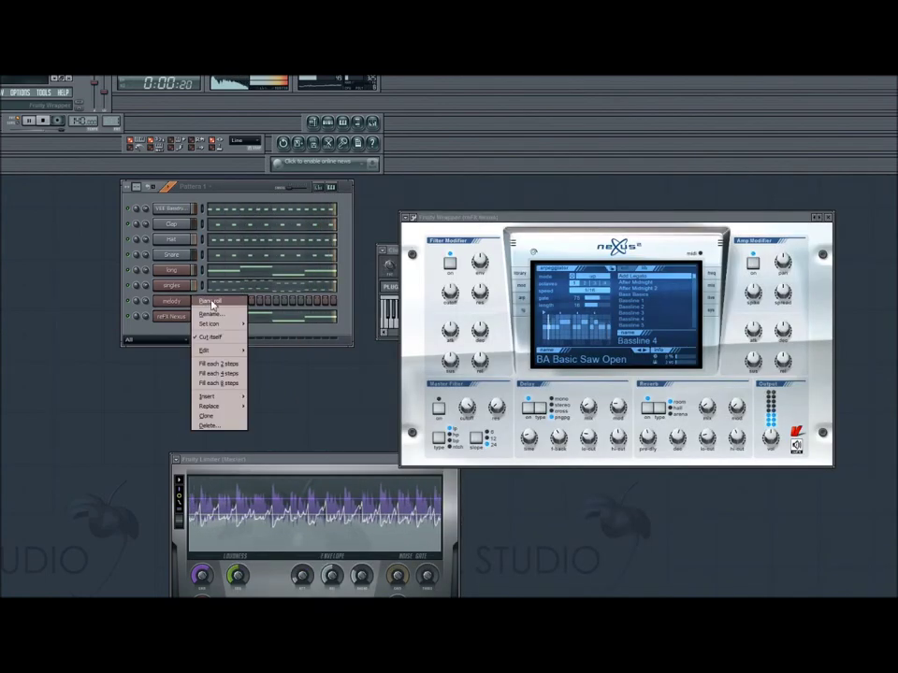
{"action": "left_click", "coordinate": [229, 299]}
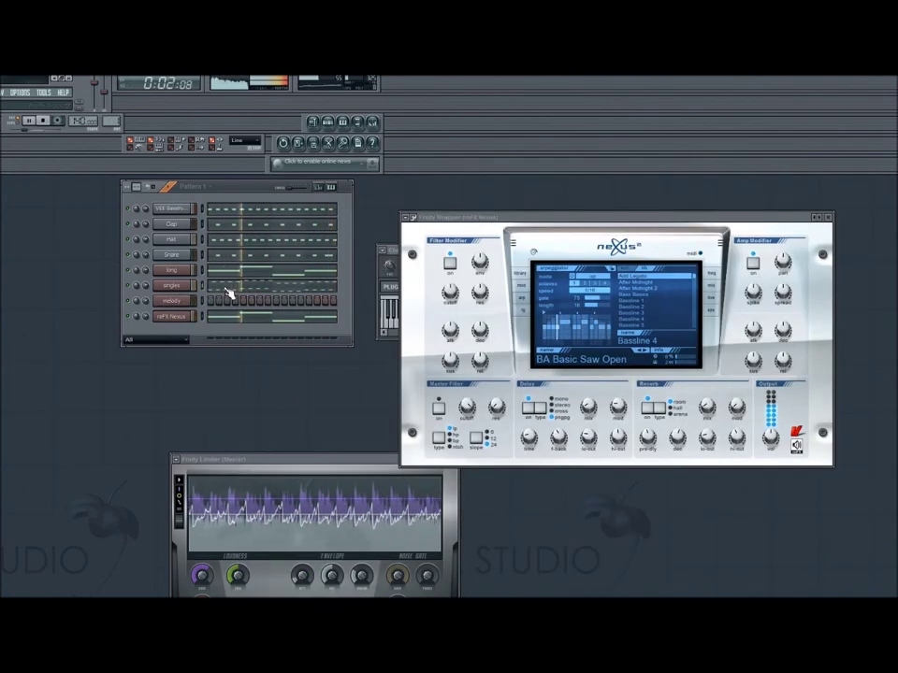
{"action": "right_click", "coordinate": [192, 300]}
{"action": "left_click", "coordinate": [210, 301]}
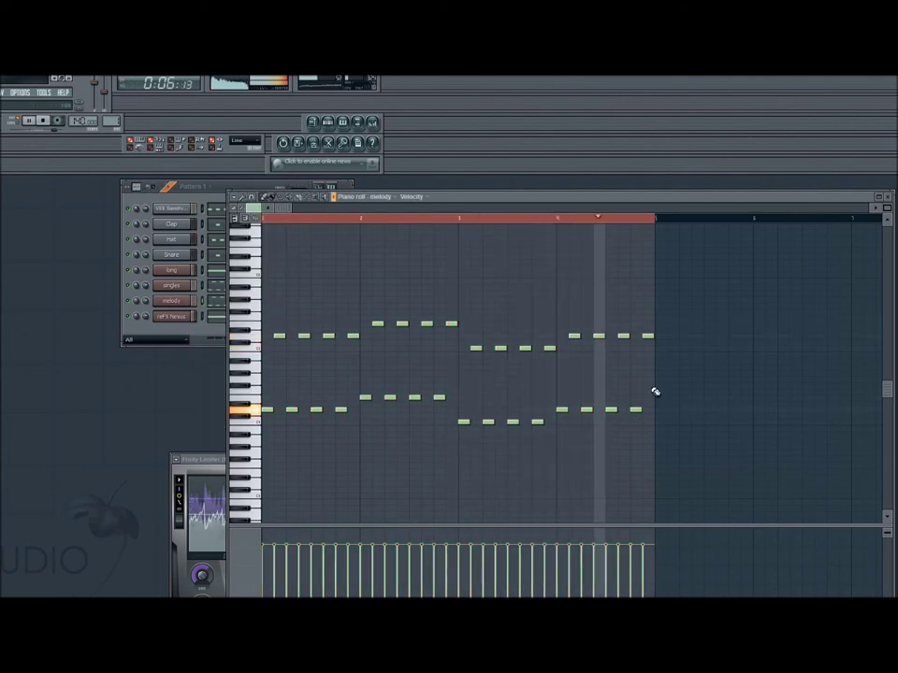
Delete the melody's lower-octave notes and shift the remaining notes half a beat earlier.
{"action": "left_click_drag", "start_coordinate": [650, 383], "coordinate": [260, 473]}
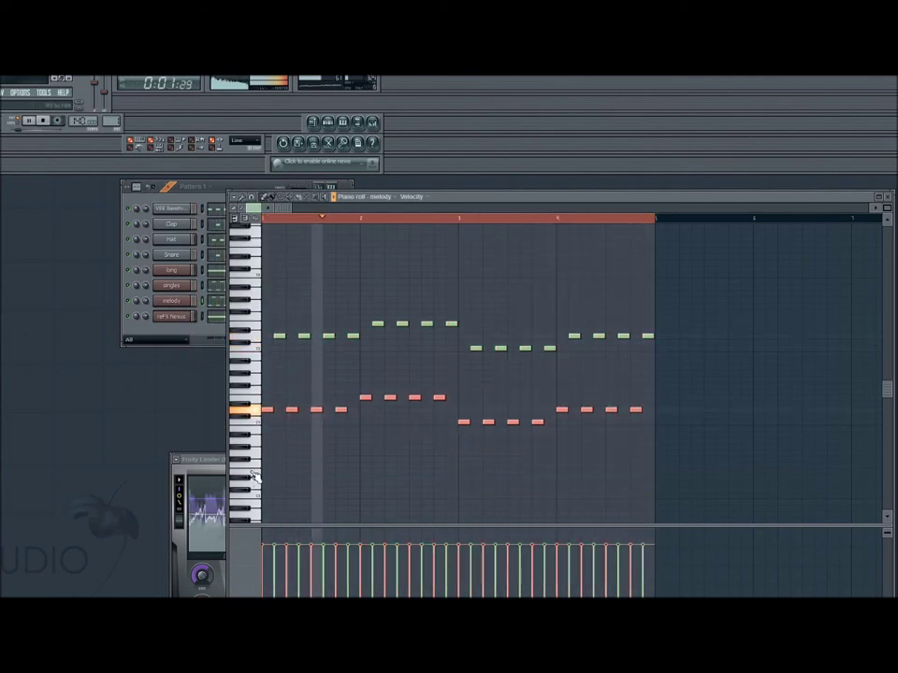
{"action": "key", "text": "Delete"}
{"action": "key", "text": "ctrl+a"}
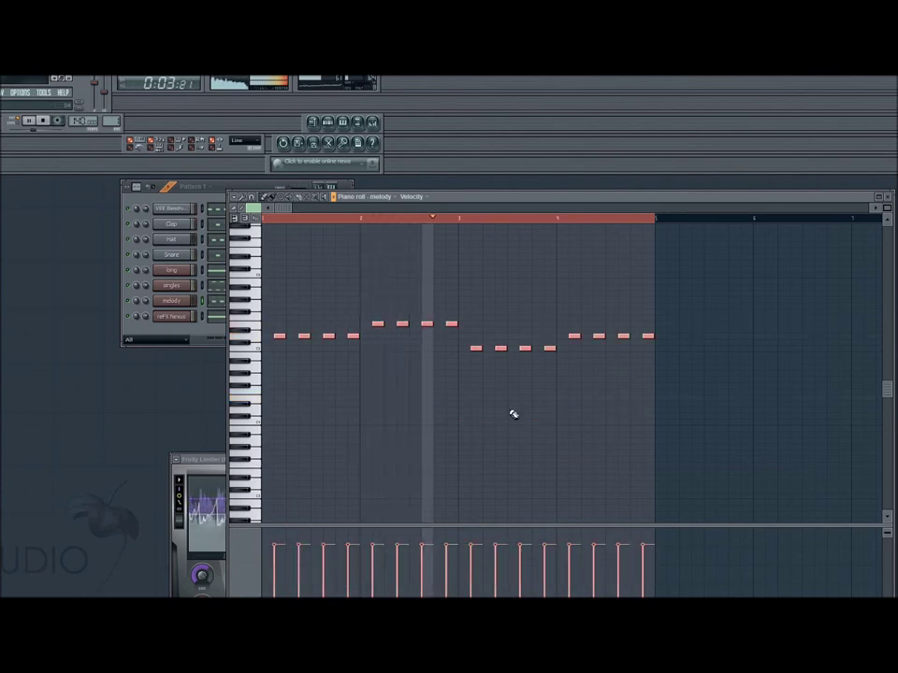
{"action": "key", "text": "shift+Left"}
{"action": "scroll", "coordinate": [282, 331], "scroll_direction": "up", "scroll_amount": 2}
{"action": "key", "text": "ctrl+d"}
Add an A above the fourth melody note of bar 1 and a G-sharp above each of the four notes in bar 2.
{"action": "left_click", "coordinate": [340, 324]}
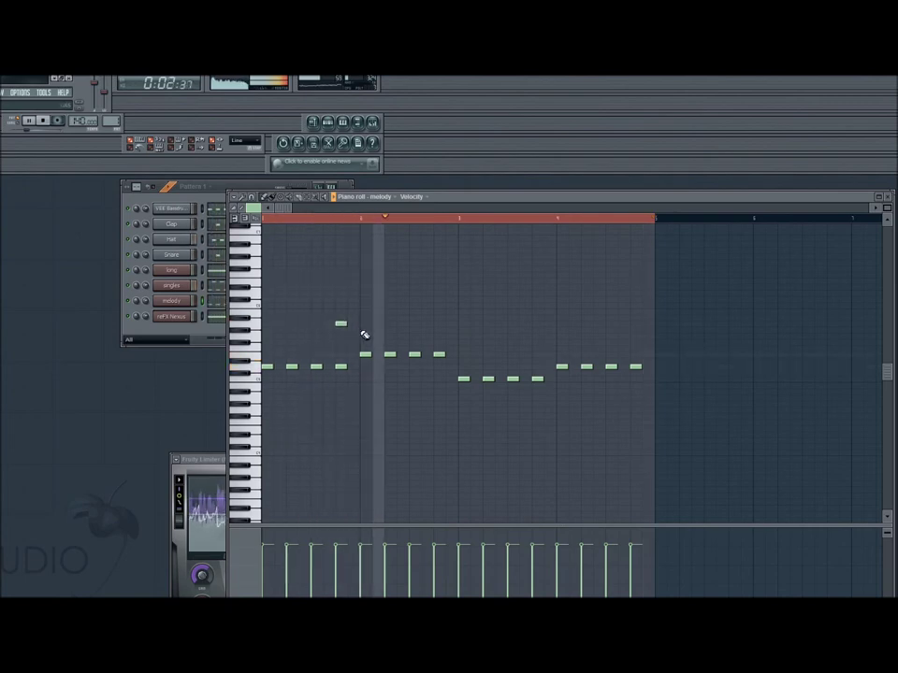
{"action": "left_click", "coordinate": [365, 329]}
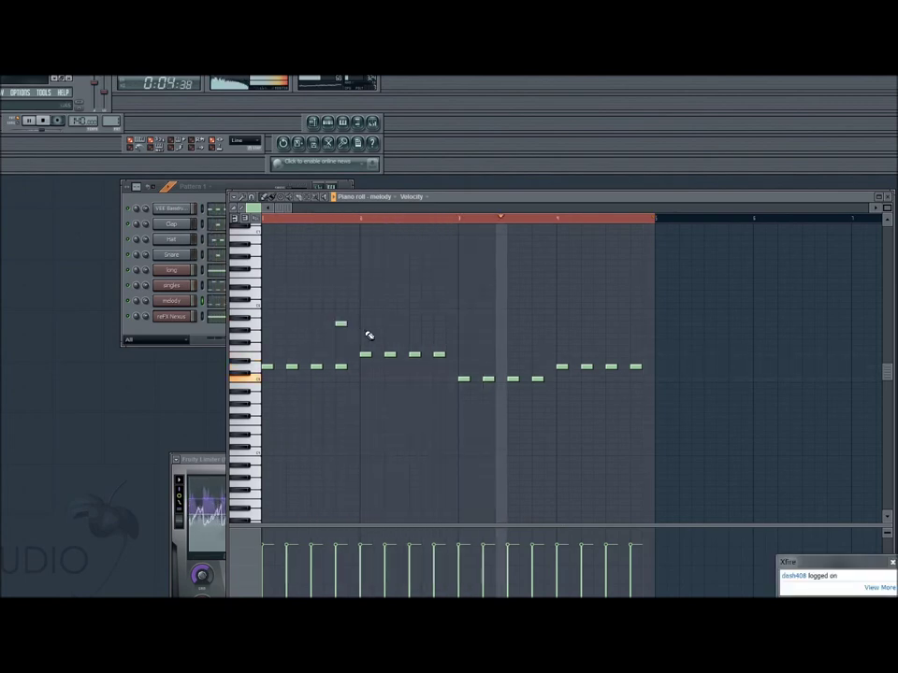
{"action": "left_click", "coordinate": [389, 329]}
{"action": "left_click", "coordinate": [414, 330]}
{"action": "left_click", "coordinate": [439, 329]}
Add upper melody notes G, G, G, A over bar 3 and F-sharp, F-sharp, G, F-sharp over bar 4.
{"action": "left_click", "coordinate": [463, 335]}
{"action": "left_click", "coordinate": [487, 334]}
{"action": "left_click", "coordinate": [513, 335]}
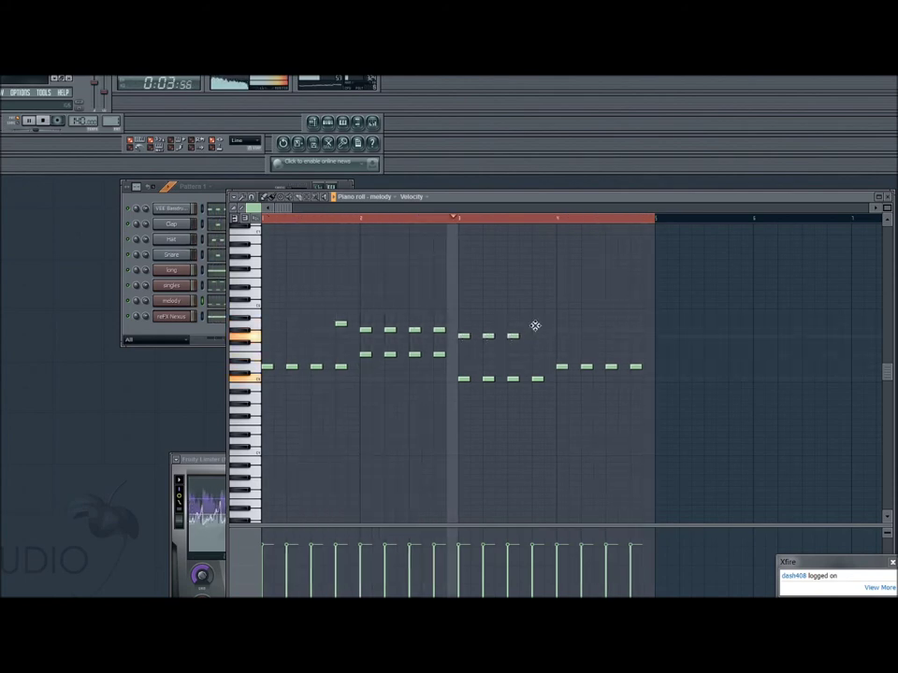
{"action": "left_click", "coordinate": [537, 323]}
{"action": "left_click", "coordinate": [561, 342]}
{"action": "left_click", "coordinate": [591, 344]}
{"action": "left_click", "coordinate": [610, 335]}
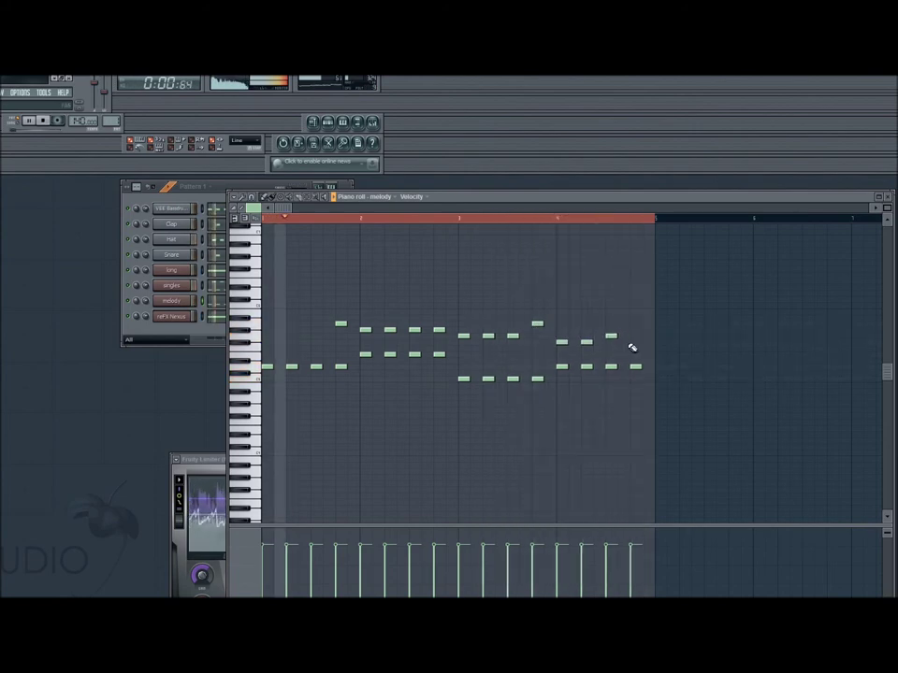
{"action": "left_click", "coordinate": [635, 342]}
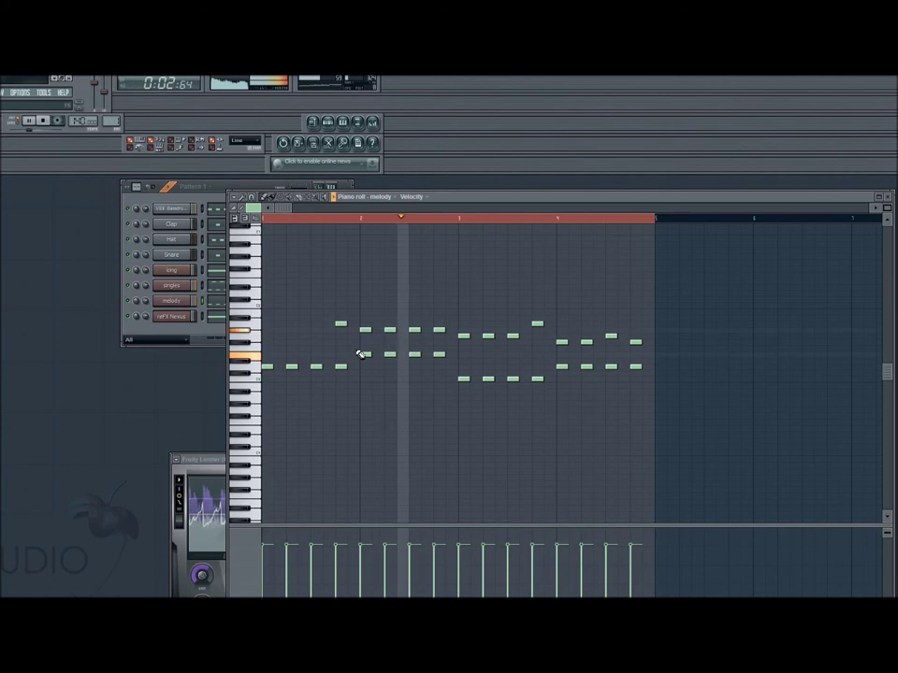
Add upper notes A, A, B over the first three notes of bar 1 and set the bar's fourth lower note to D.
{"action": "left_click", "coordinate": [266, 325]}
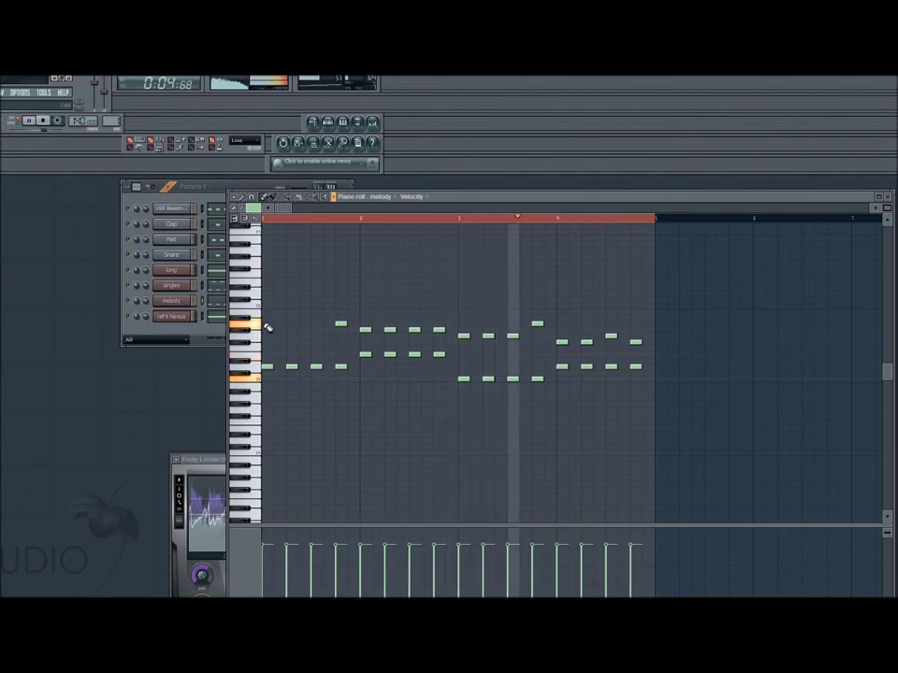
{"action": "left_click", "coordinate": [291, 324]}
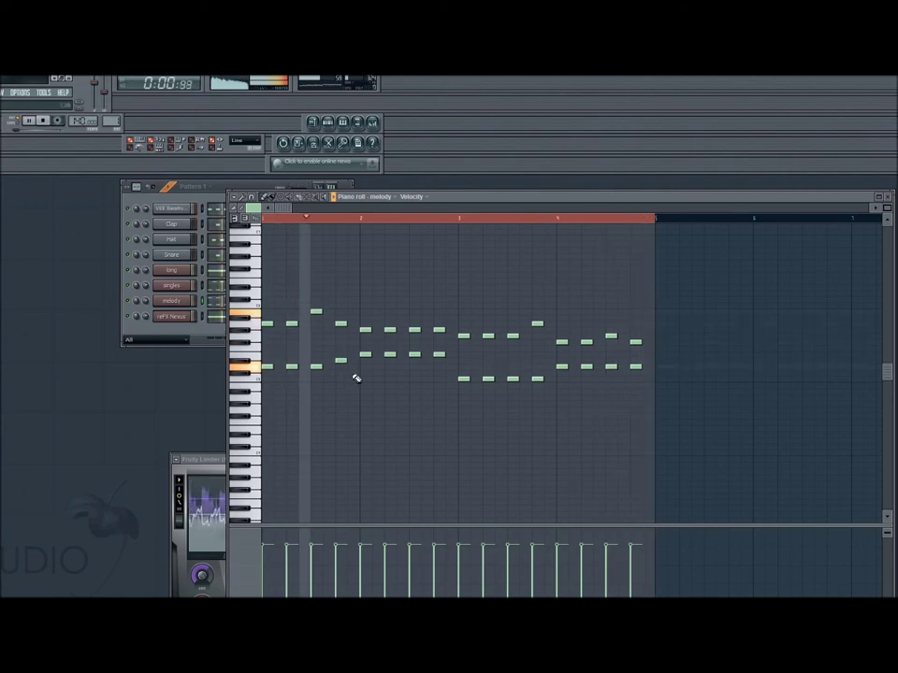
{"action": "left_click_drag", "start_coordinate": [341, 361], "coordinate": [342, 367]}
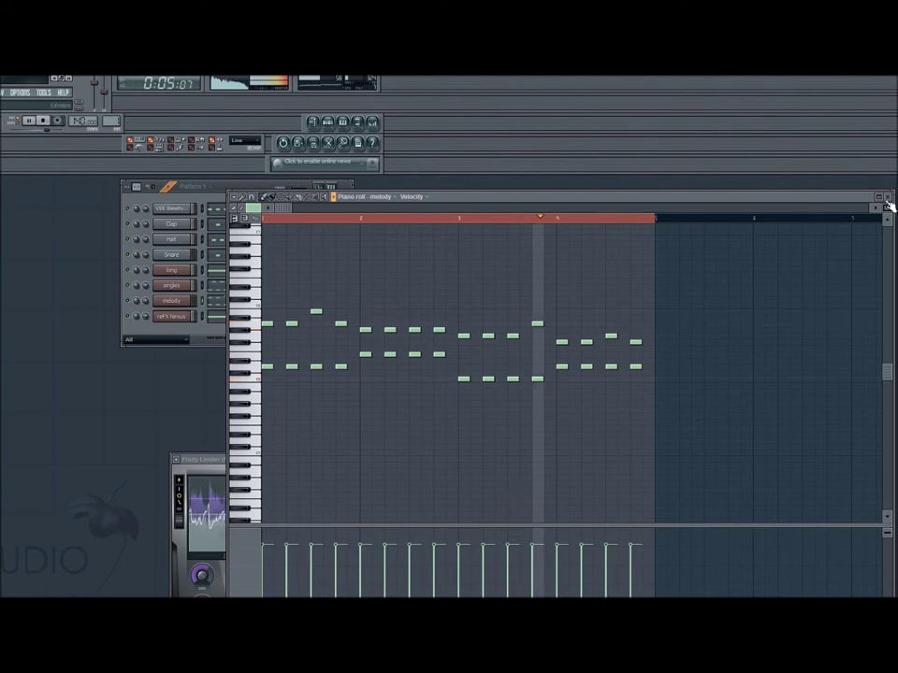
Transpose all melody notes up two octaves and close the piano roll.
{"action": "scroll", "coordinate": [885, 201], "scroll_direction": "up", "scroll_amount": 2}
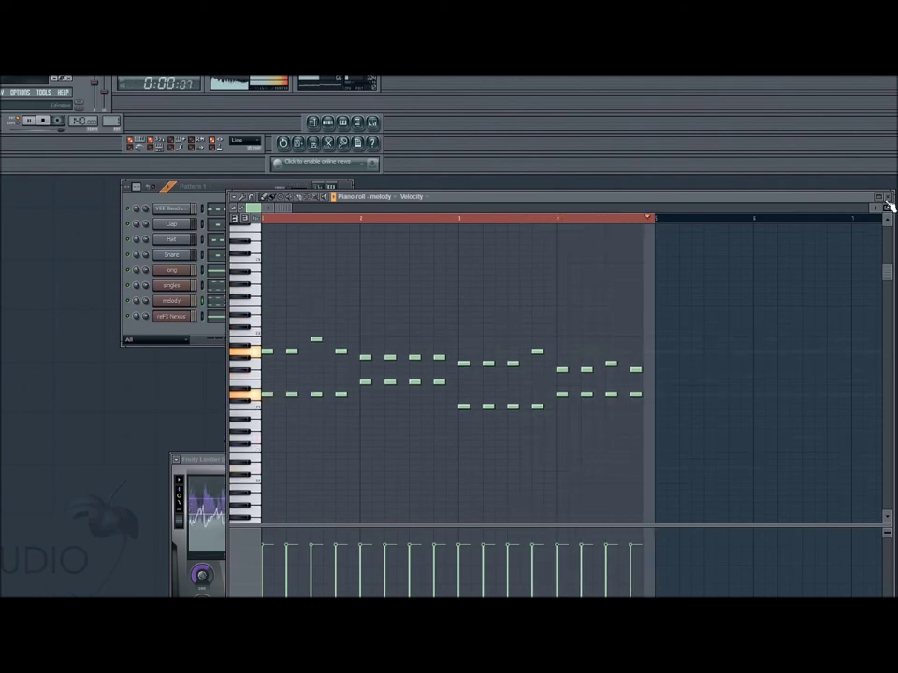
{"action": "left_click", "coordinate": [884, 197]}
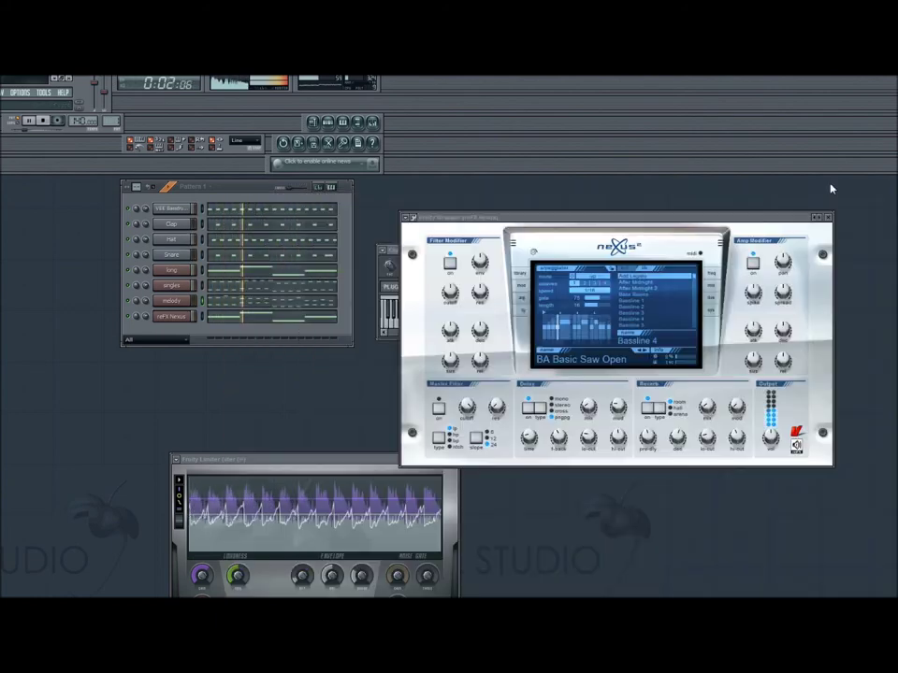
Load the LD Double Square preset from the Dance Leads category in the melody channel's Nexus.
{"action": "left_click", "coordinate": [171, 301]}
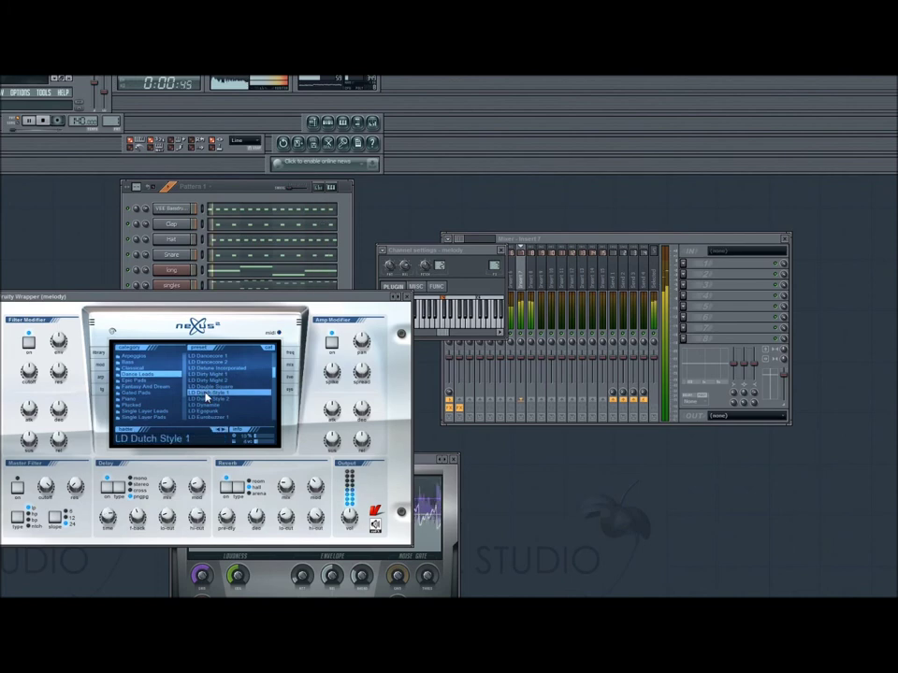
{"action": "left_click", "coordinate": [212, 386]}
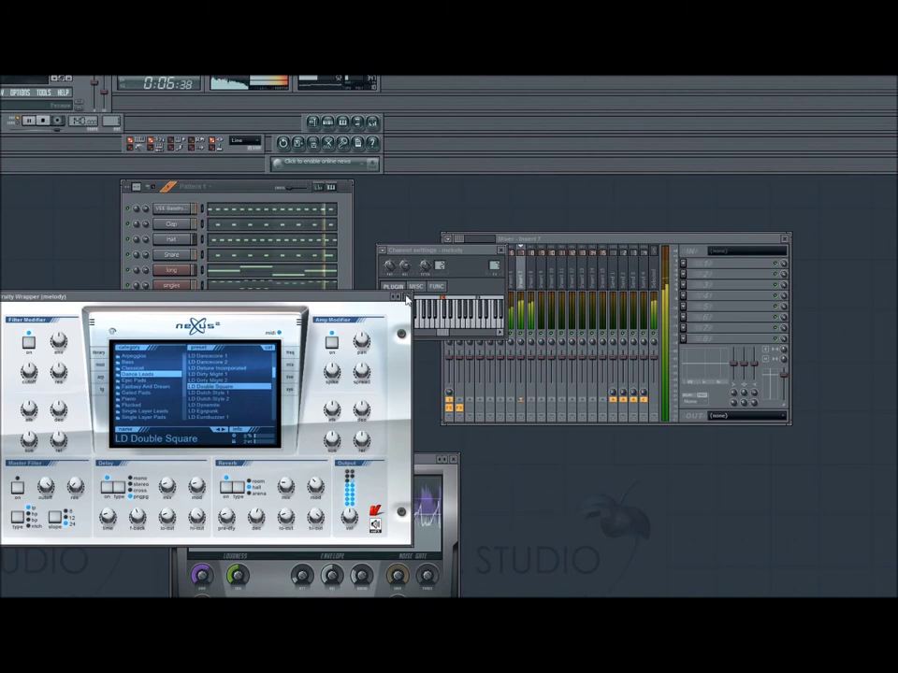
{"action": "left_click", "coordinate": [405, 297]}
Open the trancegate settings in the melody channel's Nexus.
{"action": "left_click", "coordinate": [170, 303]}
{"action": "left_click", "coordinate": [170, 303]}
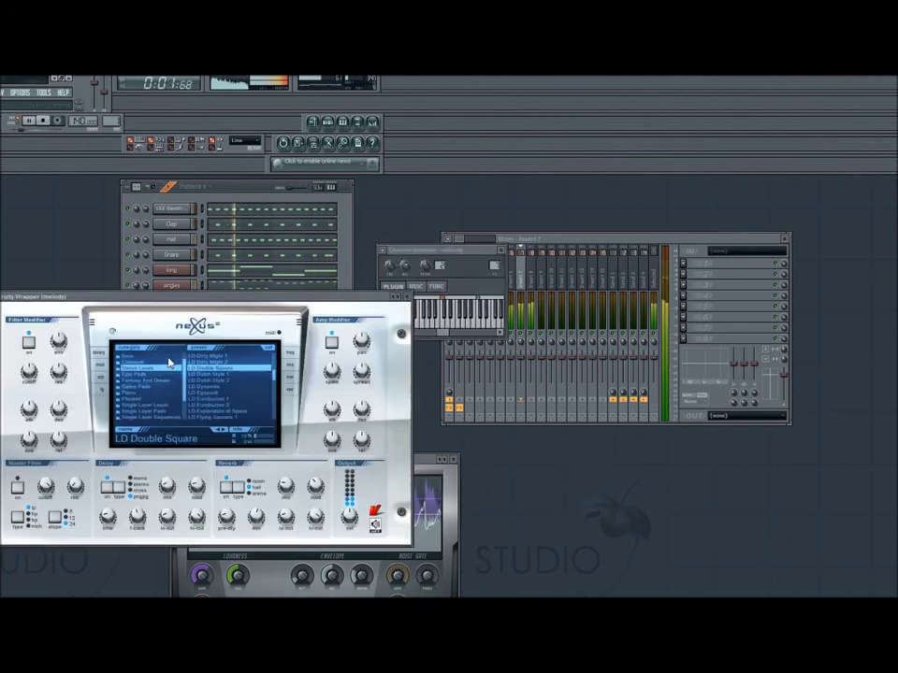
{"action": "left_click", "coordinate": [101, 391]}
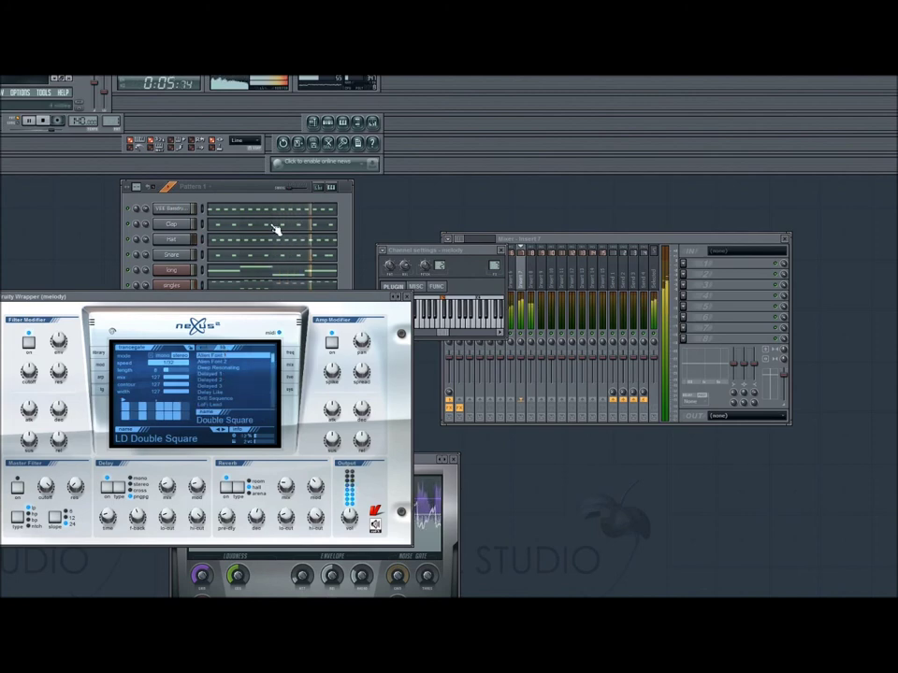
Shift all melody notes half a beat later in the melody piano roll.
{"action": "left_click", "coordinate": [246, 193]}
{"action": "left_click", "coordinate": [252, 307]}
{"action": "key", "text": "space"}
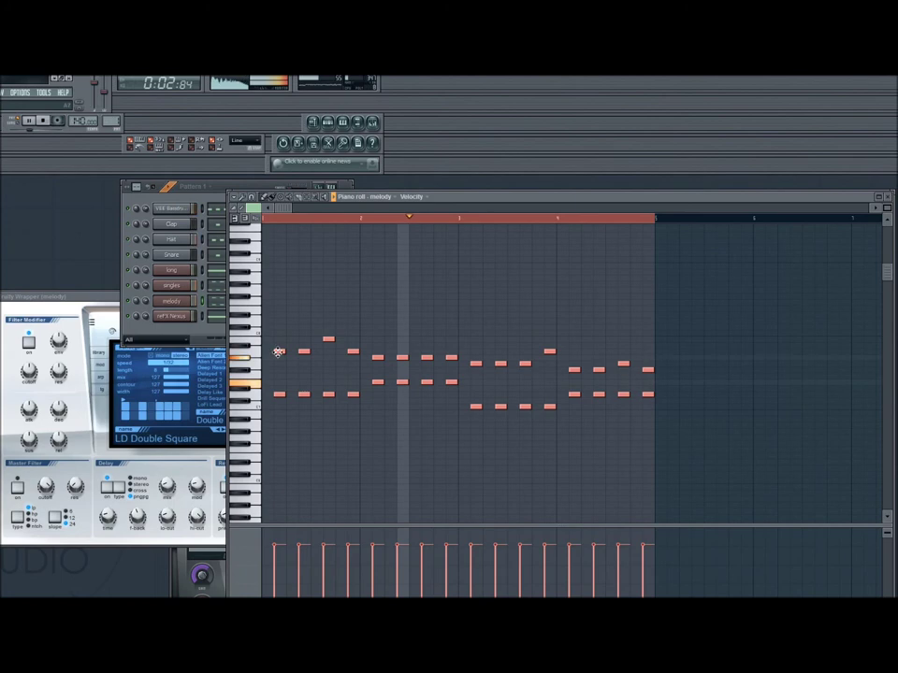
Fill the melody's gaps with copies of its notes on the beats, transpose the copies down an octave, and close the piano roll.
{"action": "key", "text": "ctrl+l"}
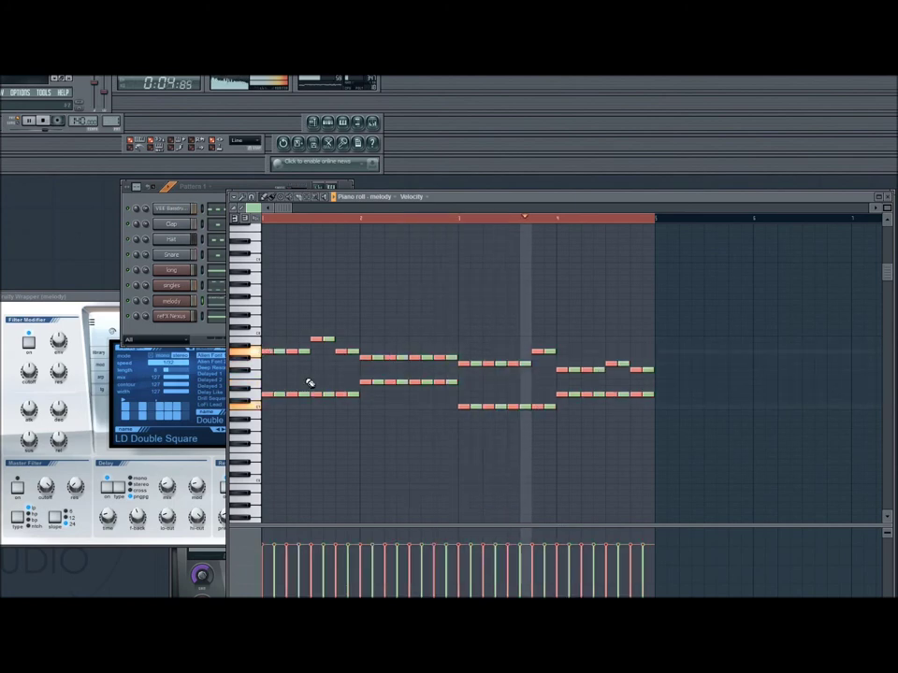
{"action": "key", "text": "ctrl+Down"}
{"action": "key", "text": "ctrl+d"}
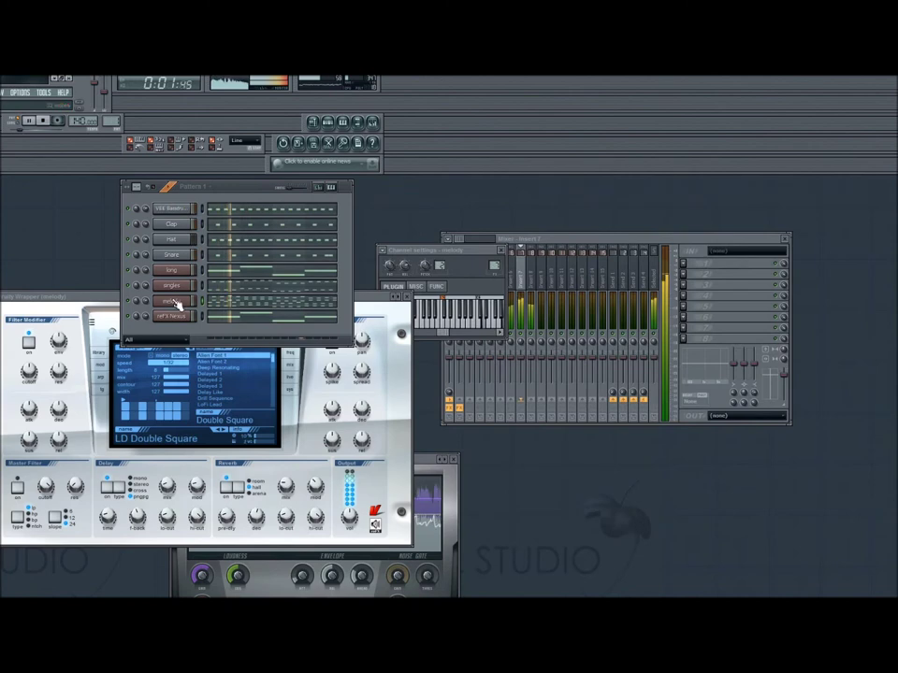
Bring the melody channel's Nexus fully into view and set its portamento speed to 1/64.
{"action": "left_click", "coordinate": [173, 302]}
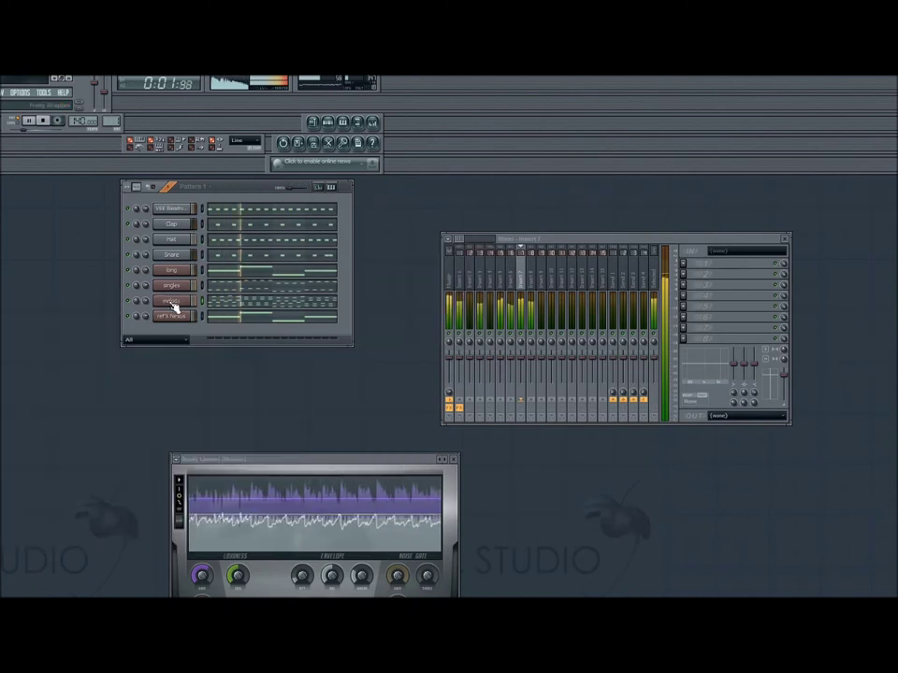
{"action": "left_click", "coordinate": [173, 304]}
{"action": "left_click_drag", "start_coordinate": [209, 311], "coordinate": [270, 321]}
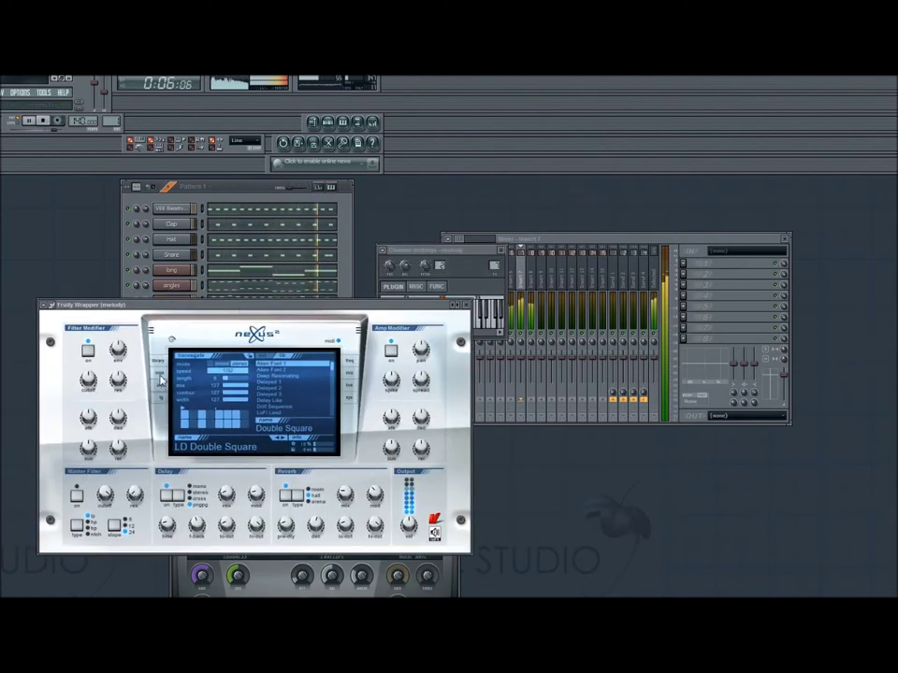
{"action": "left_click", "coordinate": [160, 375]}
{"action": "left_click", "coordinate": [225, 423]}
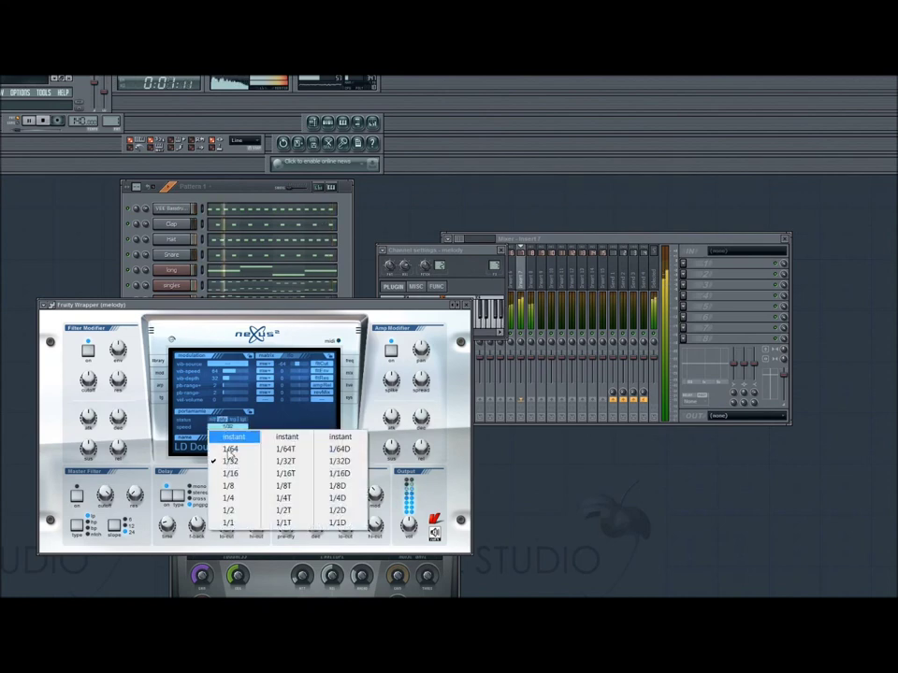
{"action": "left_click", "coordinate": [227, 449]}
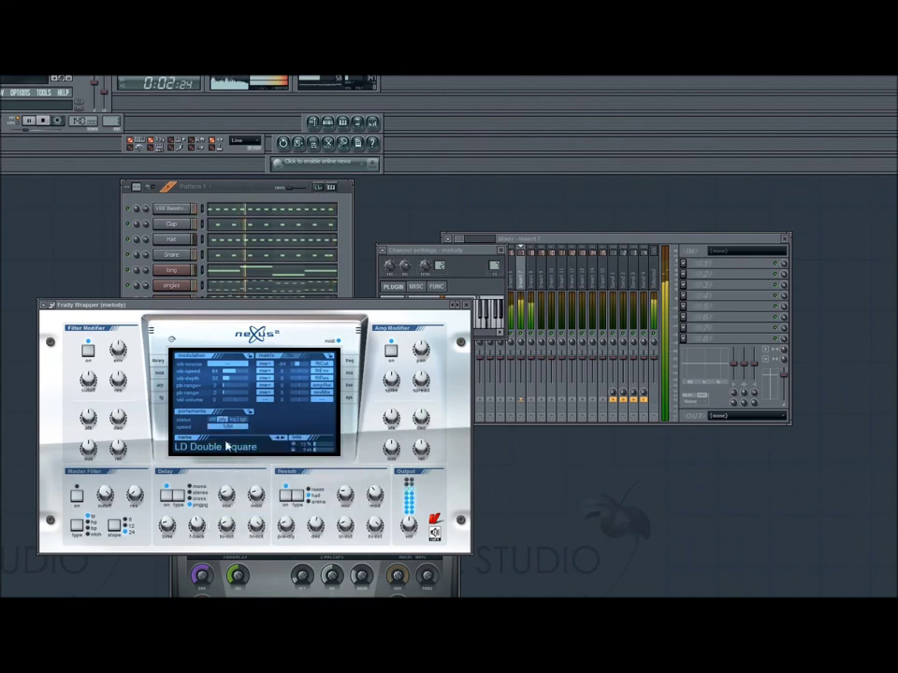
Load the Delay Like trancegate preset in the melody channel's Nexus and close its windows.
{"action": "left_click", "coordinate": [160, 387]}
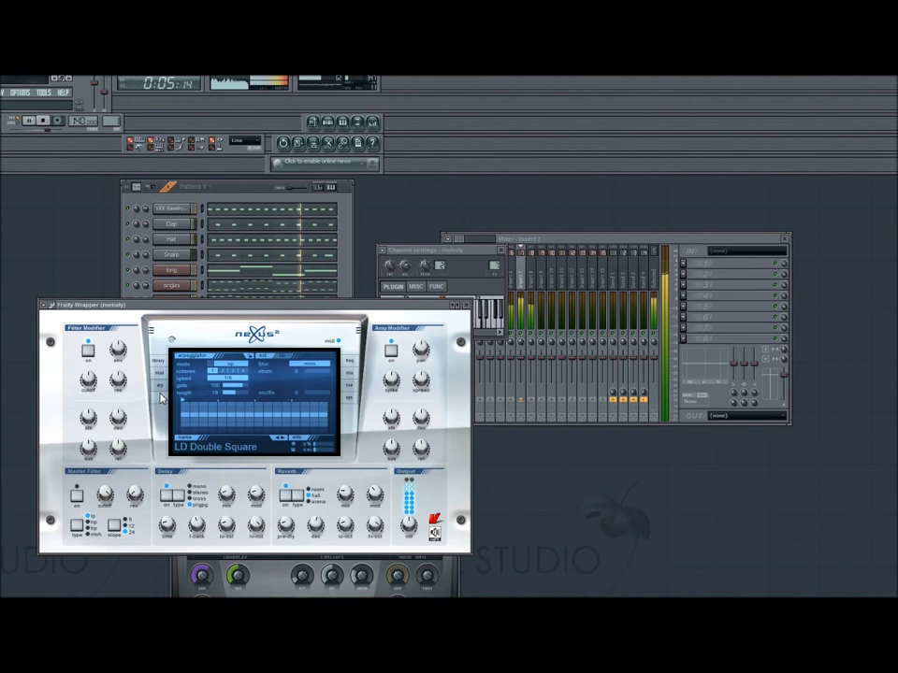
{"action": "left_click", "coordinate": [301, 365]}
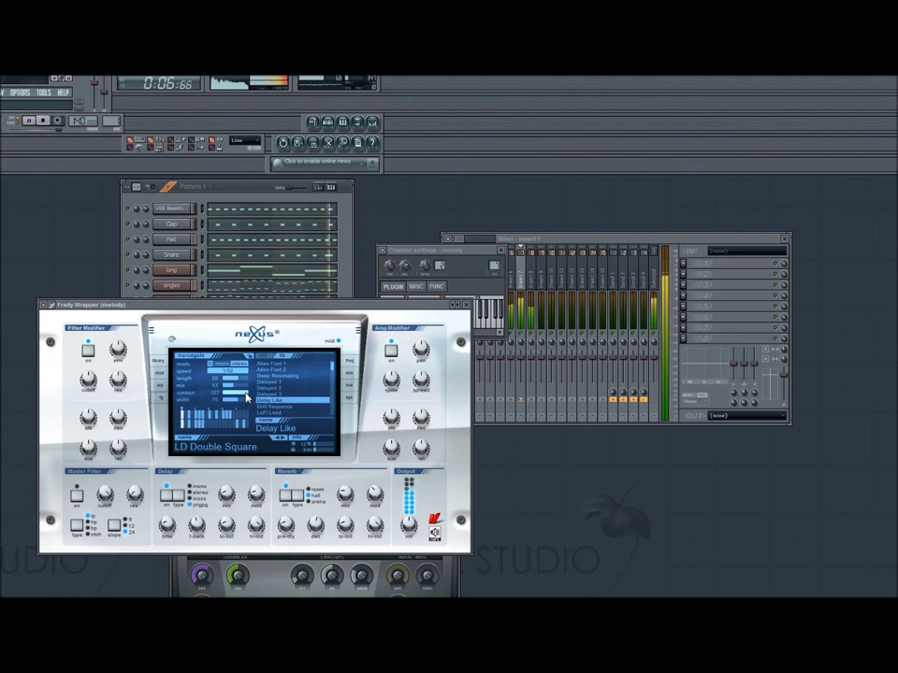
{"action": "left_click", "coordinate": [465, 306]}
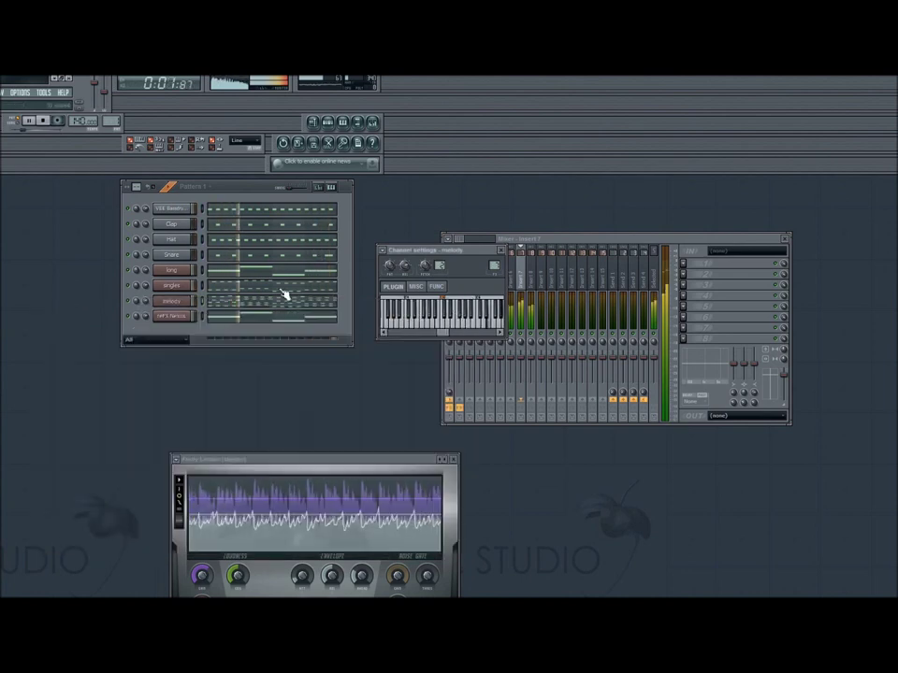
{"action": "left_click", "coordinate": [172, 306]}
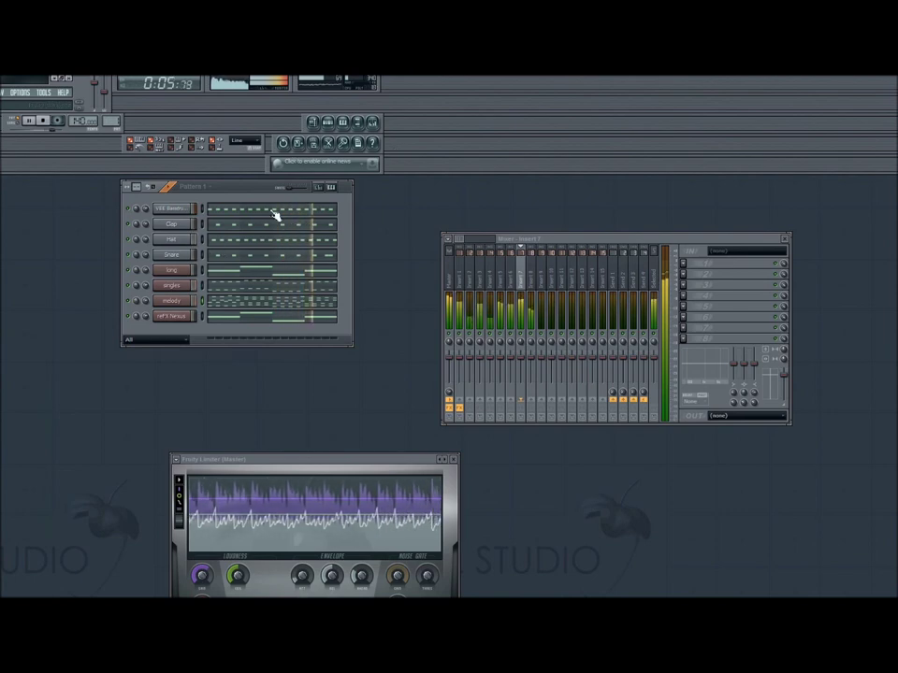
Add Soundgoodizer to the first effect slot of mixer Insert 7 and close the effect's window.
{"action": "left_click", "coordinate": [187, 301]}
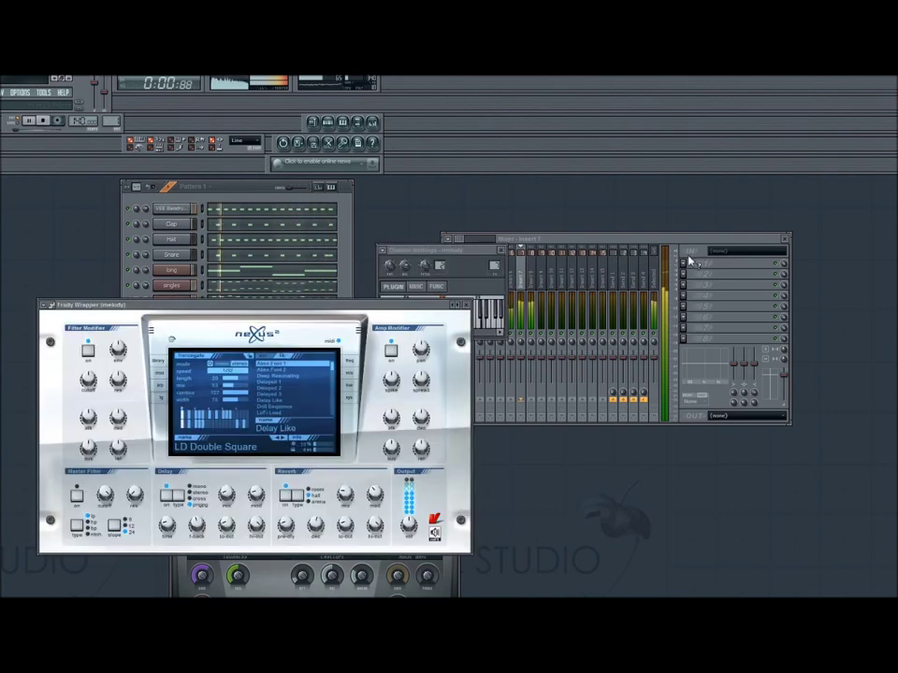
{"action": "left_click", "coordinate": [689, 260]}
{"action": "mouse_move", "coordinate": [720, 274]}
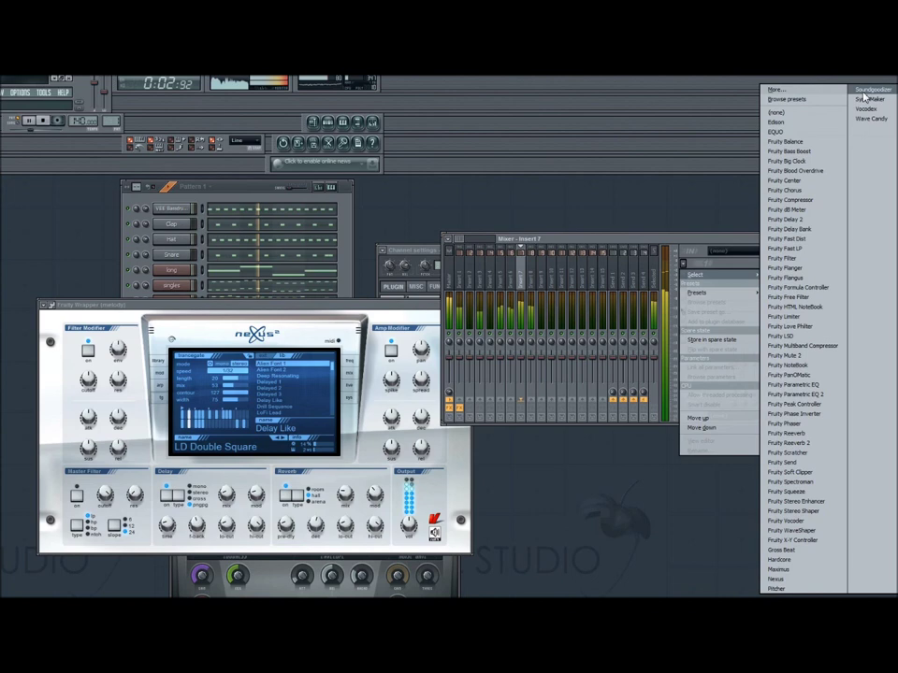
{"action": "left_click", "coordinate": [866, 97]}
{"action": "left_click_drag", "start_coordinate": [15, 250], "coordinate": [192, 286]}
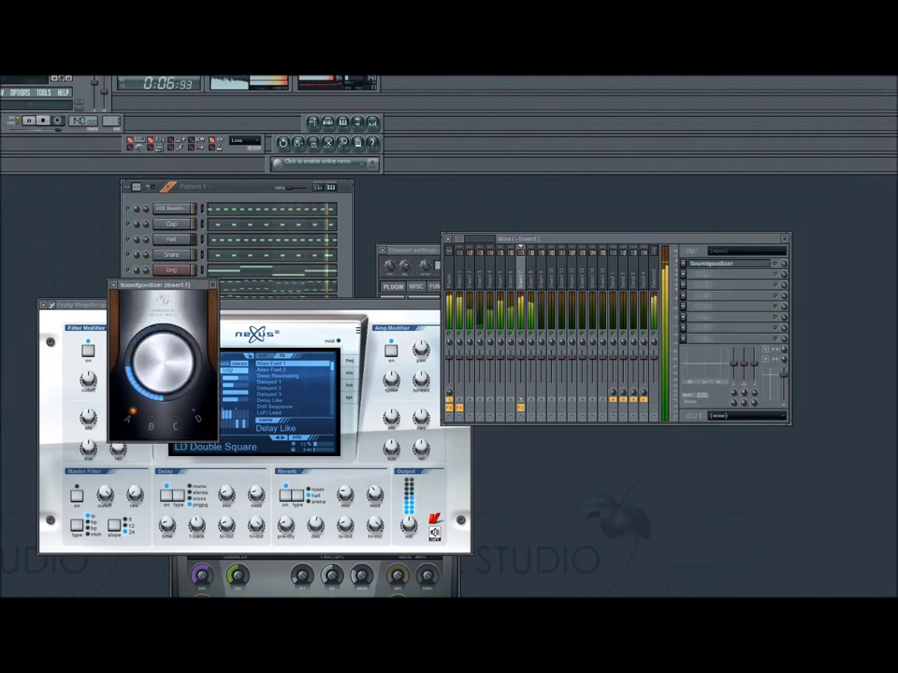
{"action": "left_click", "coordinate": [214, 286]}
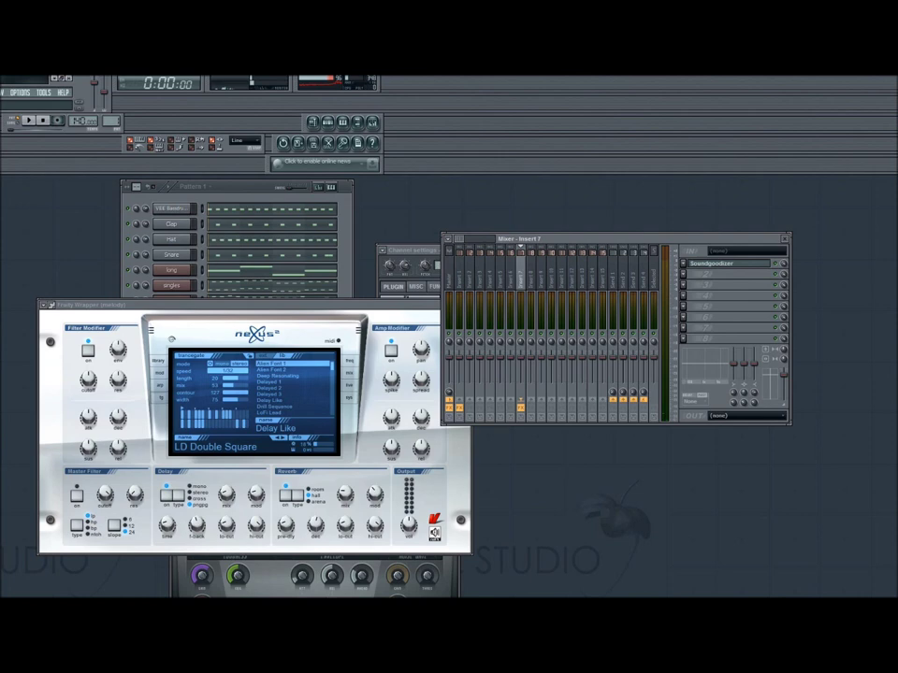
Save the project in the Projects folder as videotest4.
{"action": "key", "text": "alt+f"}
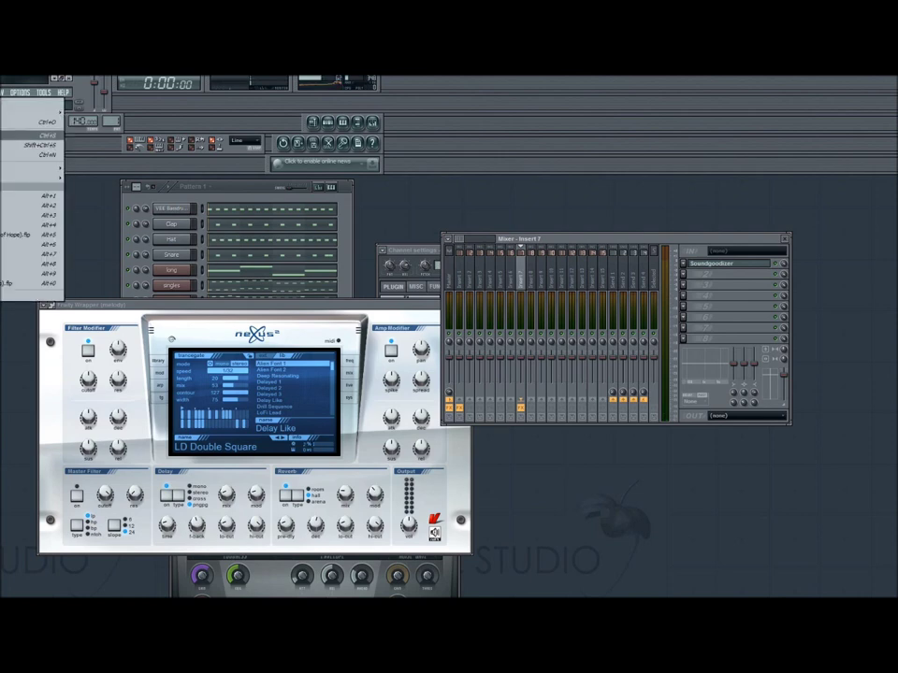
{"action": "left_click", "coordinate": [28, 136]}
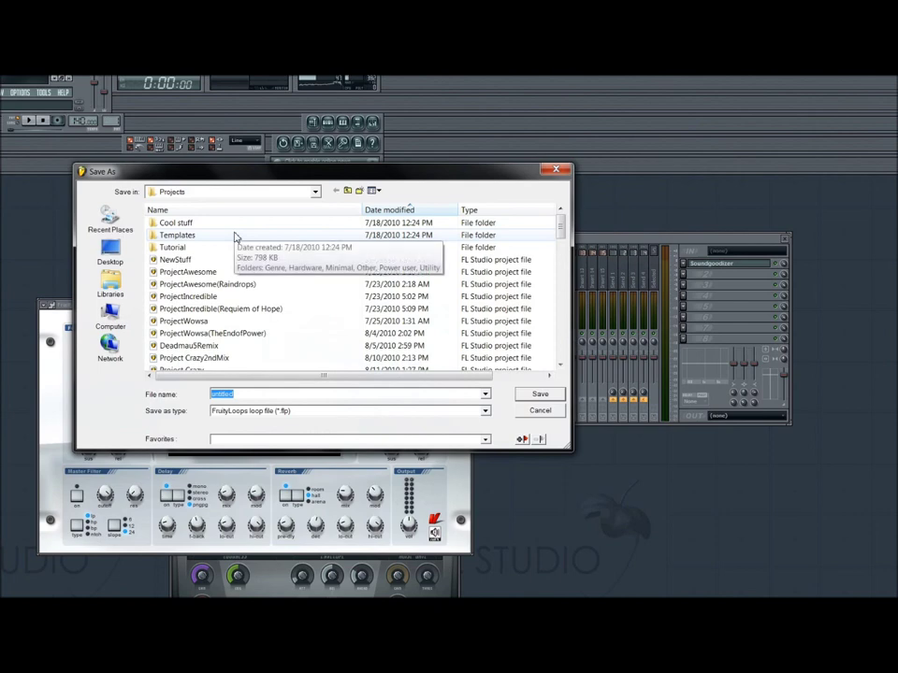
{"action": "type", "text": "videotest4"}
{"action": "left_click", "coordinate": [539, 394]}
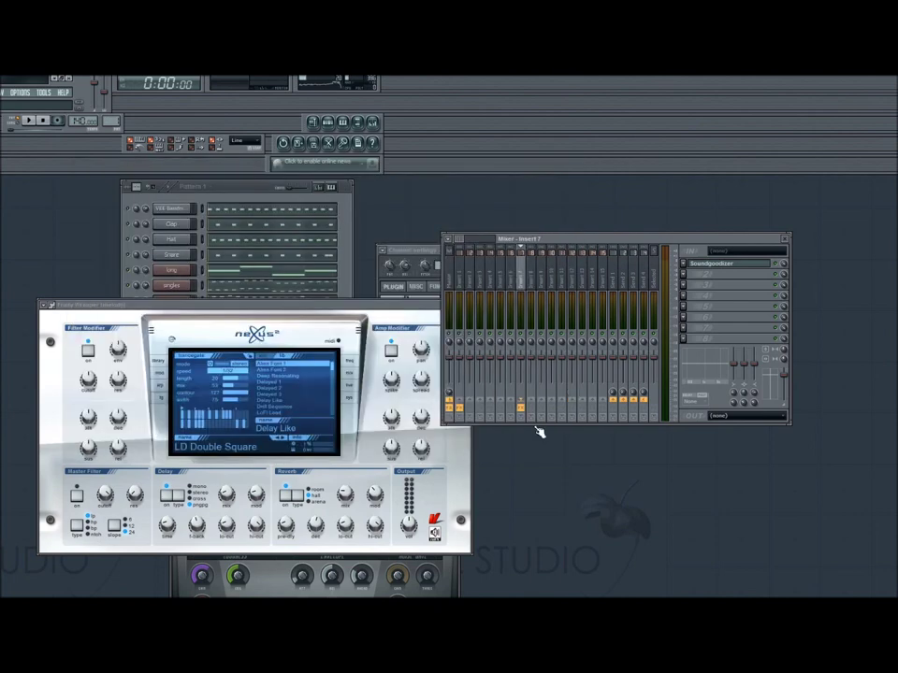